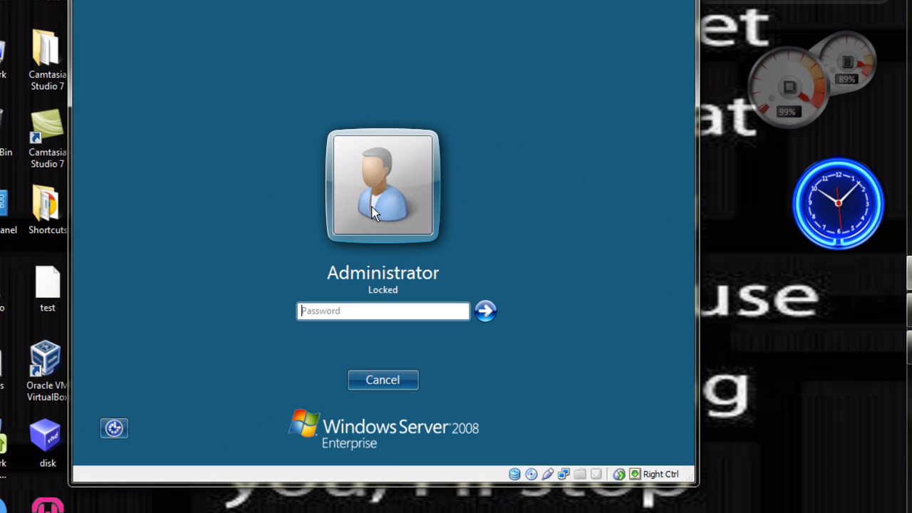
Unlock the Windows Server 2008 session by entering the Administrator account password
{"action": "type", "text": "•••••••"}
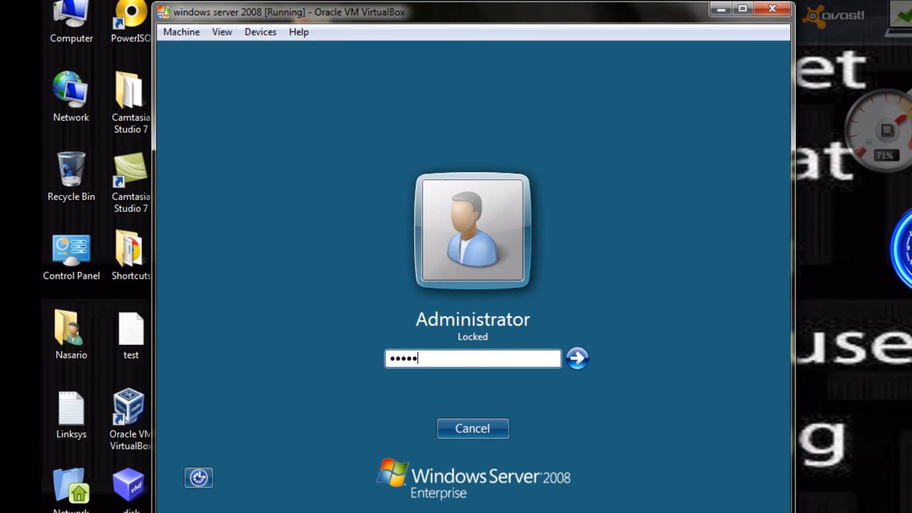
{"action": "key", "text": "Return"}
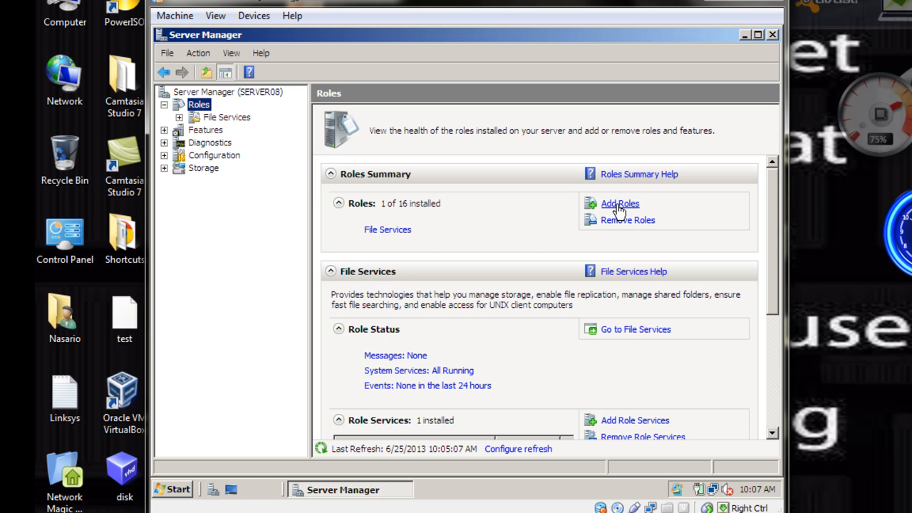
Start adding a server role and select Active Directory Domain Services as the role to install
{"action": "scroll", "coordinate": [773, 305], "scroll_direction": "down", "scroll_amount": 1}
{"action": "left_click_drag", "start_coordinate": [773, 305], "coordinate": [767, 252]}
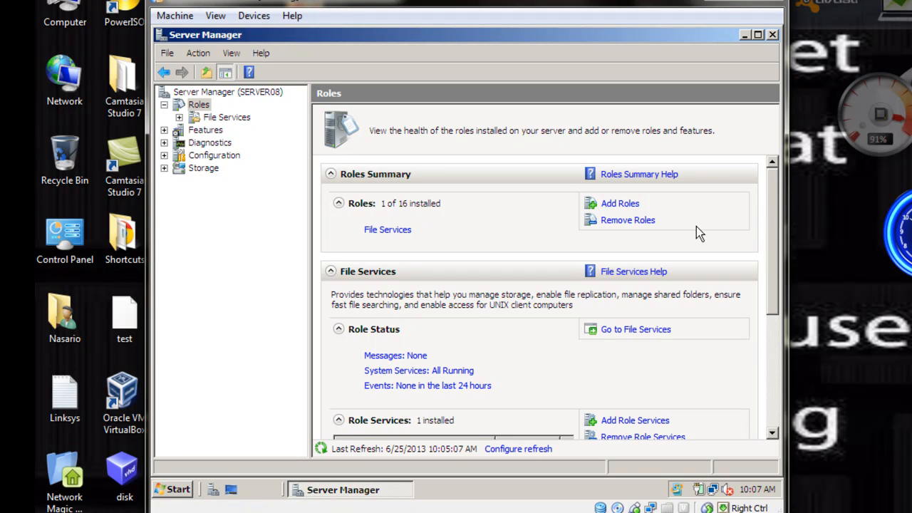
{"action": "left_click", "coordinate": [616, 205]}
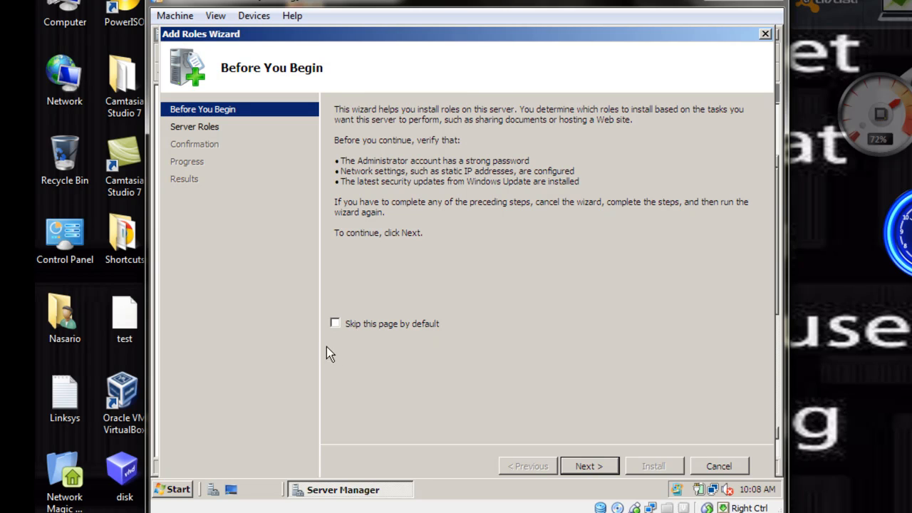
{"action": "left_click", "coordinate": [600, 468]}
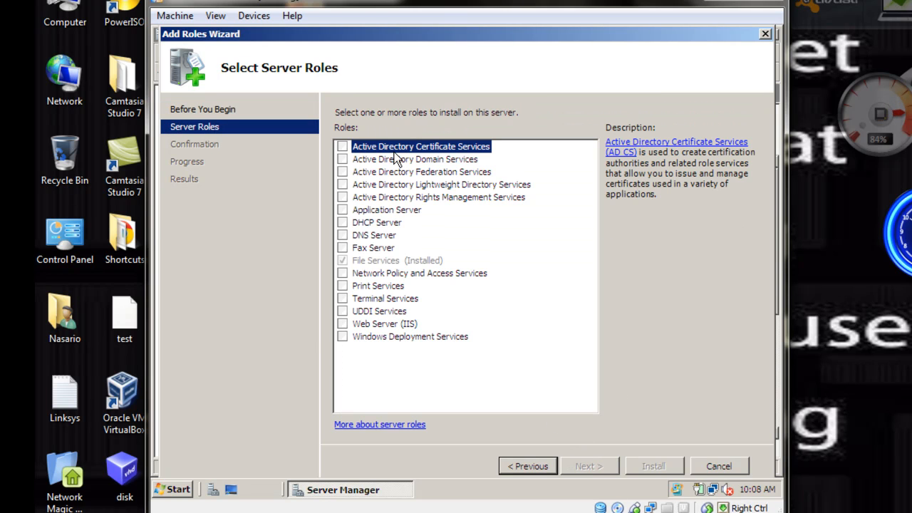
{"action": "left_click", "coordinate": [342, 160]}
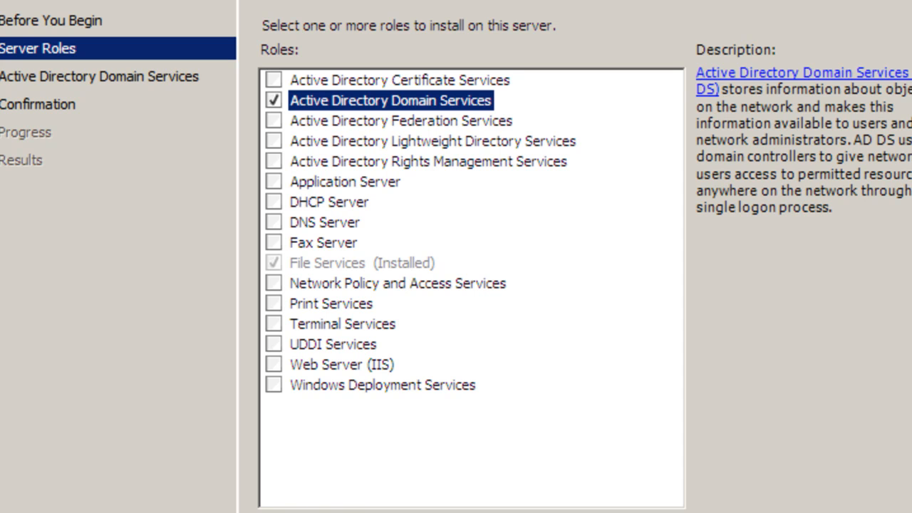
{"action": "key", "text": "alt+n"}
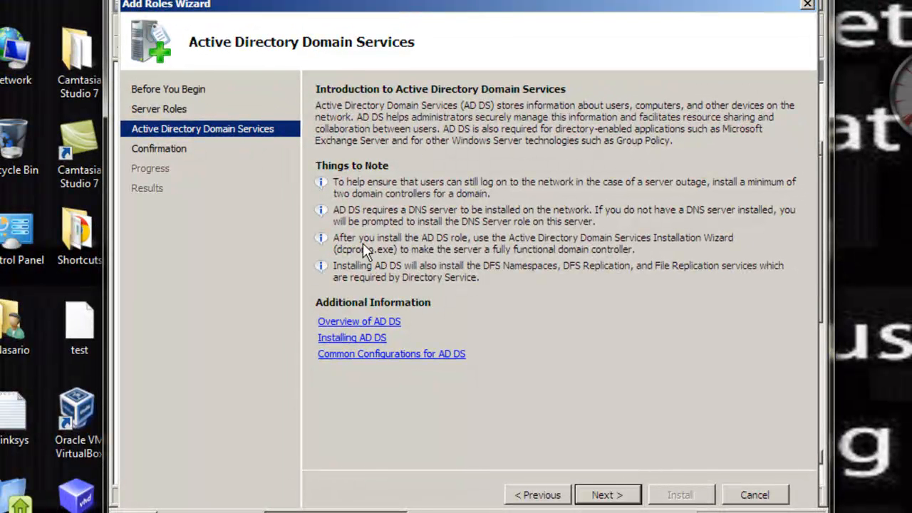
Install the Active Directory Domain Services role and close the Add Roles Wizard when the installation finishes
{"action": "left_click", "coordinate": [603, 495]}
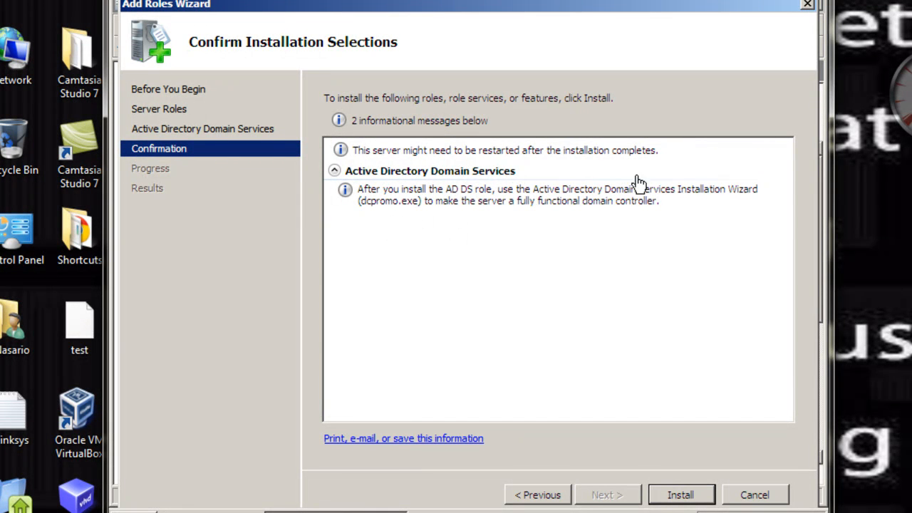
{"action": "left_click", "coordinate": [678, 496]}
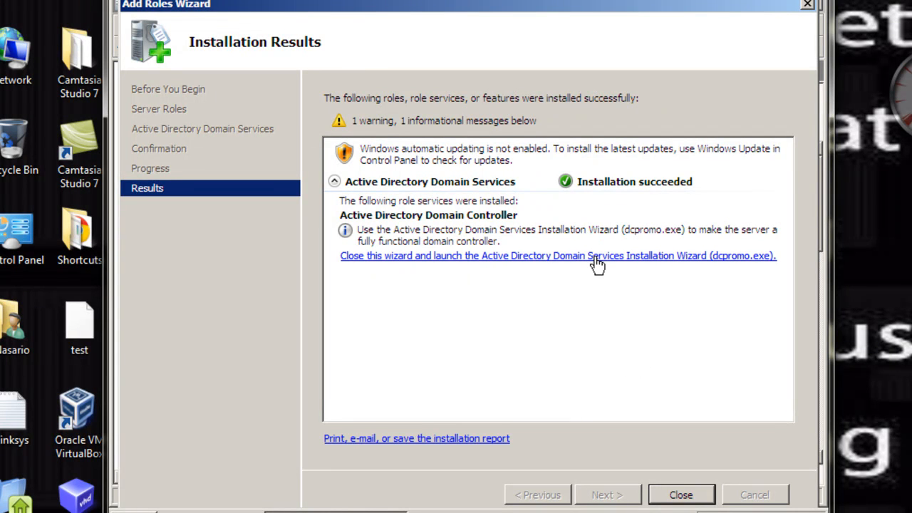
{"action": "left_click", "coordinate": [681, 497]}
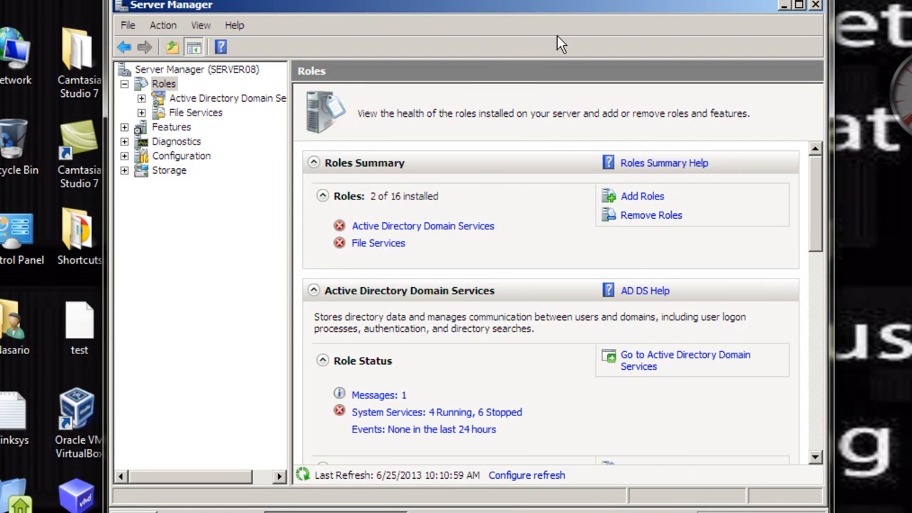
Minimize Server Manager and run dcpromo to launch the Active Directory Domain Services Installation Wizard
{"action": "left_click", "coordinate": [784, 6]}
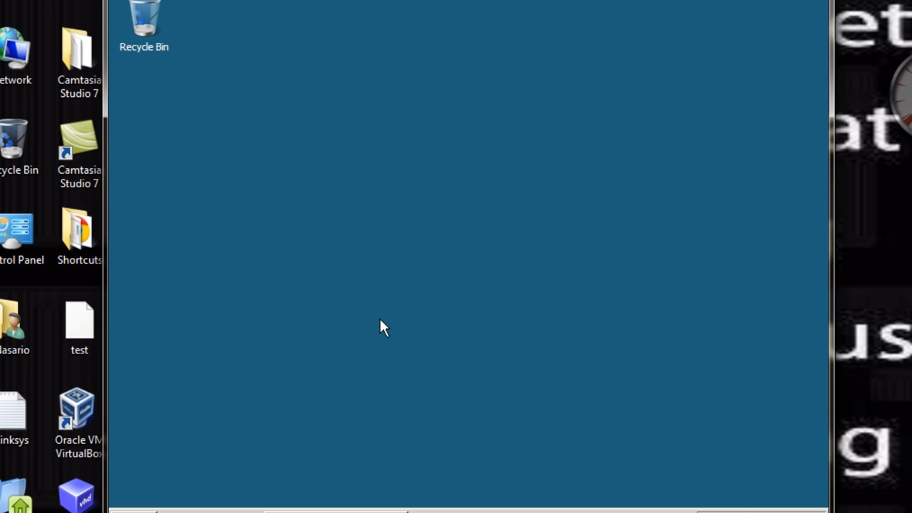
{"action": "key", "text": "super+r"}
{"action": "type", "text": "dcpro"}
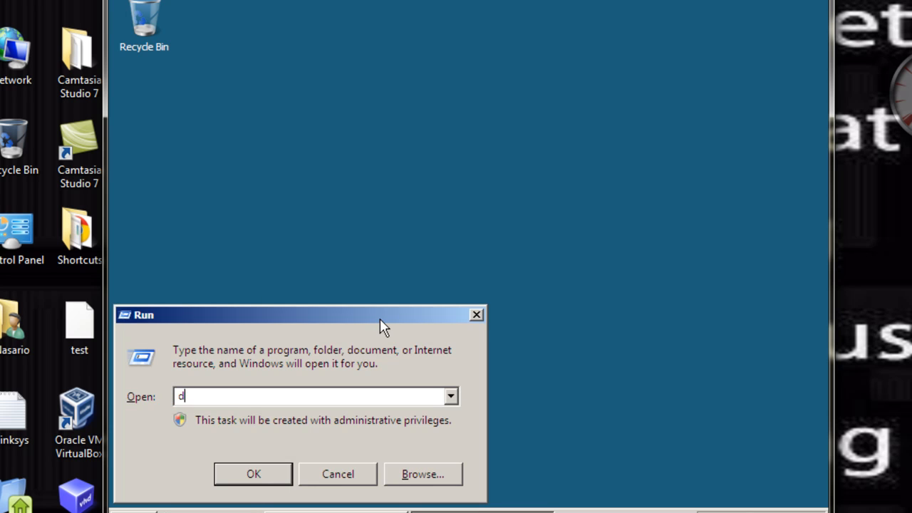
{"action": "type", "text": "mo"}
{"action": "key", "text": "Return"}
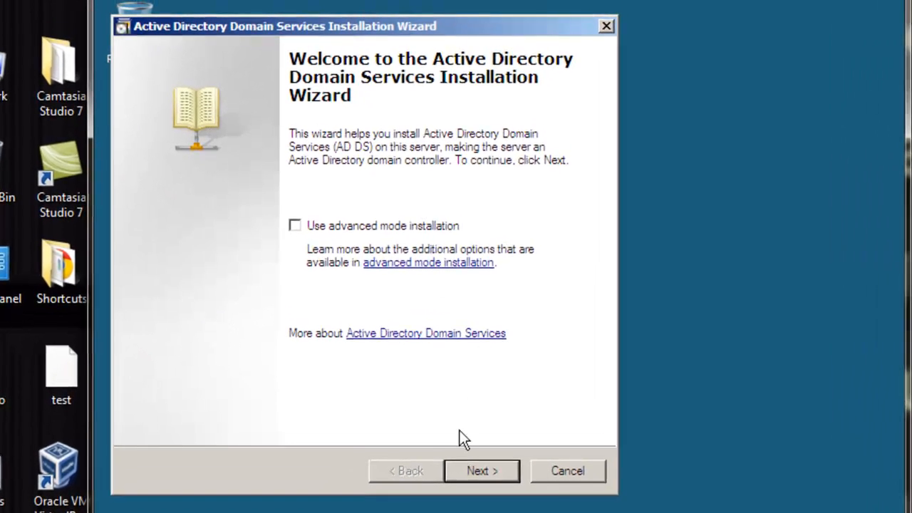
Proceed through the wizard's introductory pages and choose to create a new domain in a new forest
{"action": "left_click", "coordinate": [474, 472]}
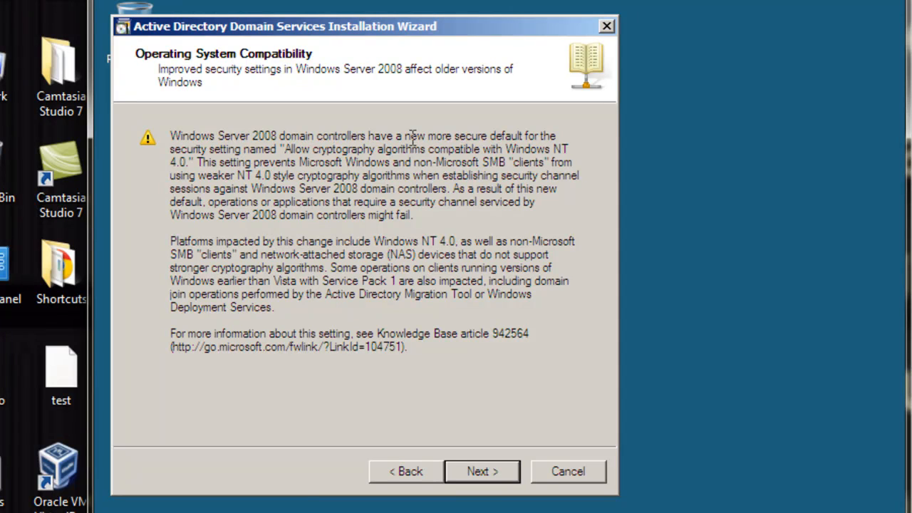
{"action": "left_click", "coordinate": [479, 473]}
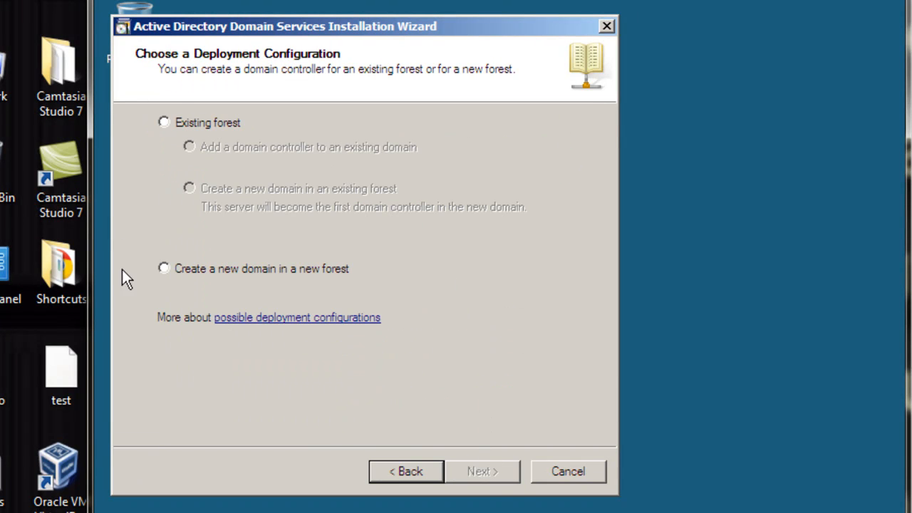
{"action": "left_click", "coordinate": [164, 269]}
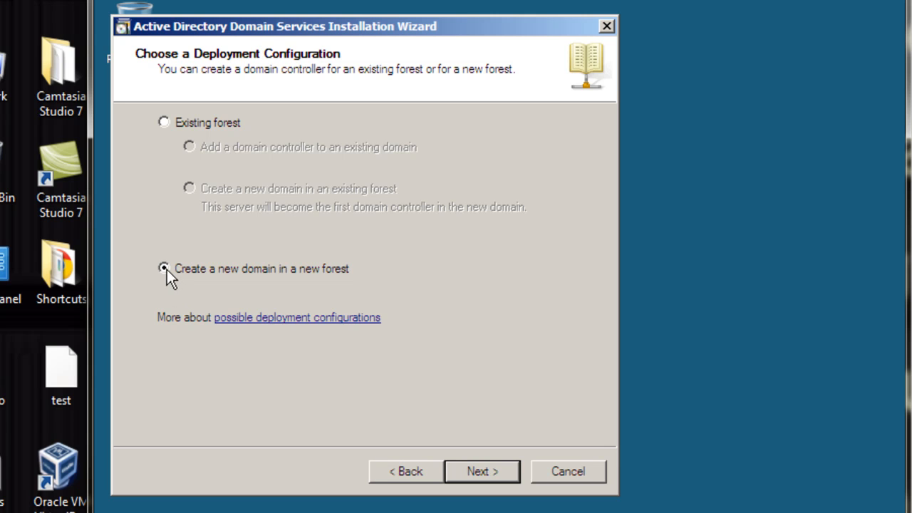
{"action": "left_click", "coordinate": [476, 472]}
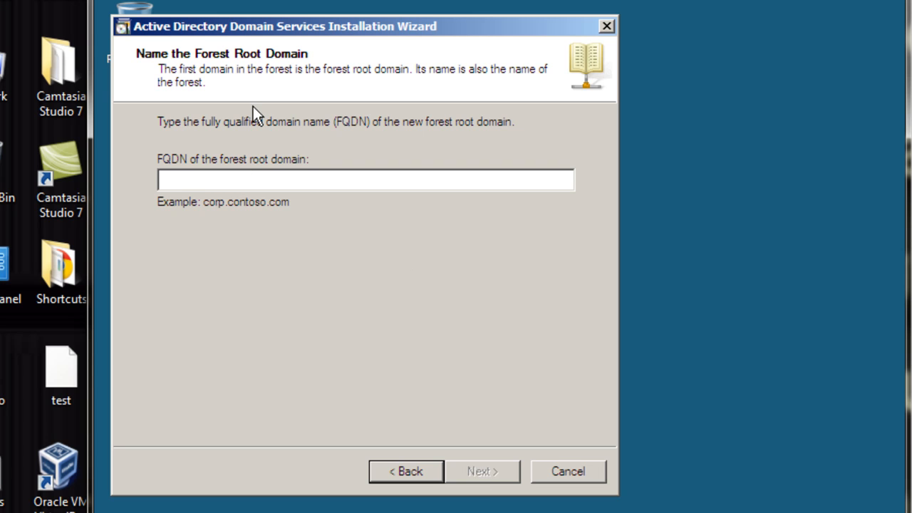
Try to name the forest root domain MyDomain,com
{"action": "type", "text": "MyDomain"}
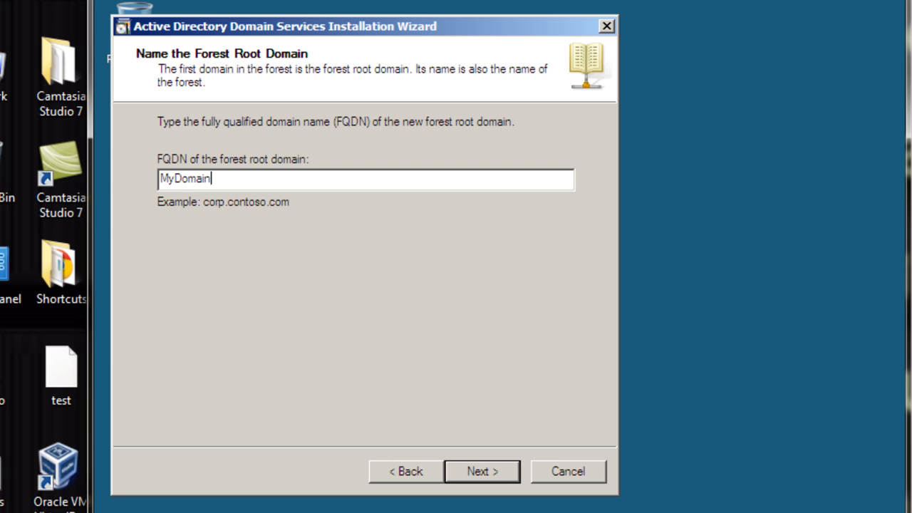
{"action": "type", "text": "."}
{"action": "type", "text": "com"}
{"action": "left_click", "coordinate": [483, 470]}
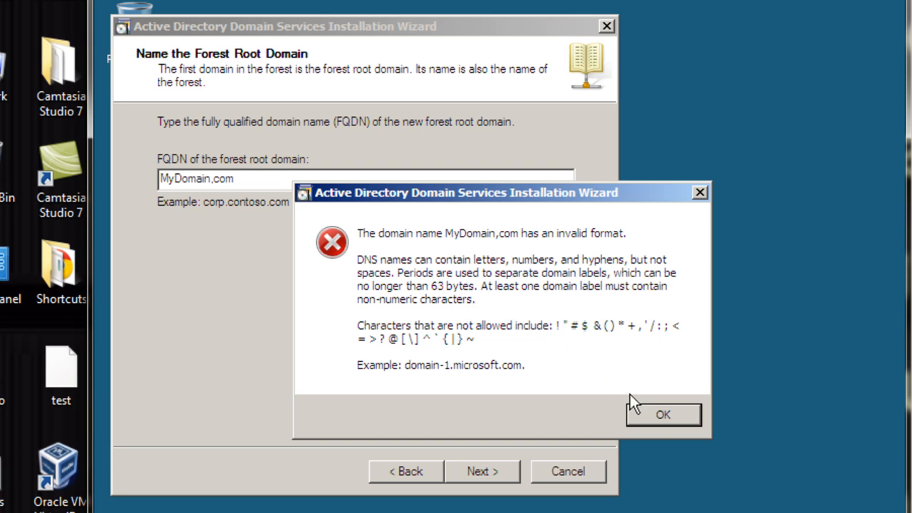
{"action": "left_click", "coordinate": [658, 418]}
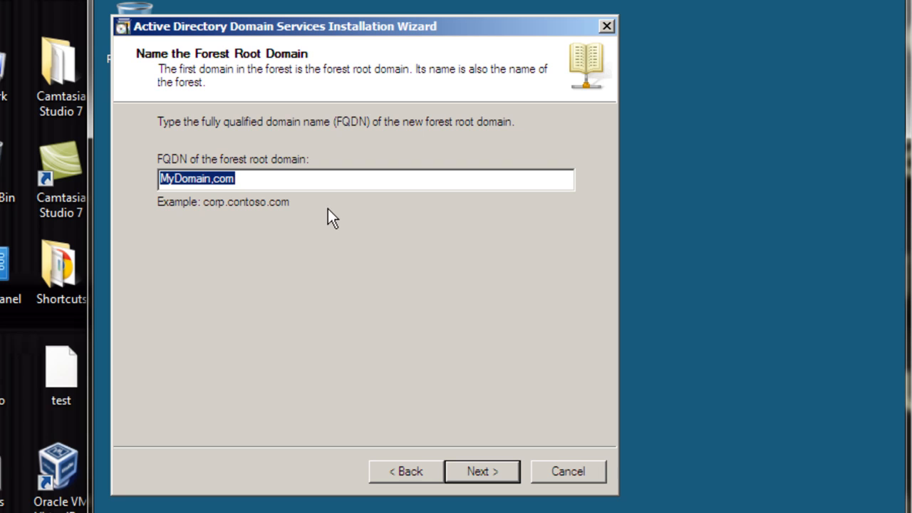
Replace the forest root domain's FQDN with MyDomain.com and submit it
{"action": "key", "text": "BackSpace"}
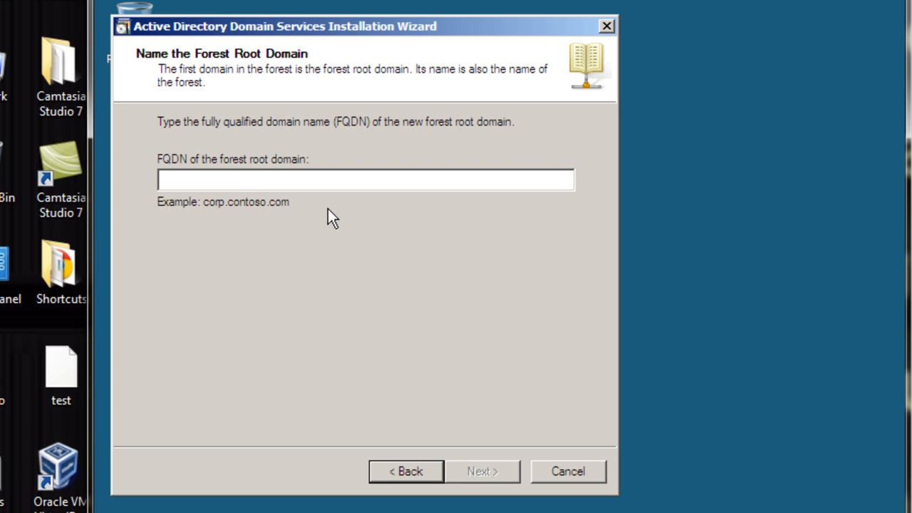
{"action": "type", "text": "My"}
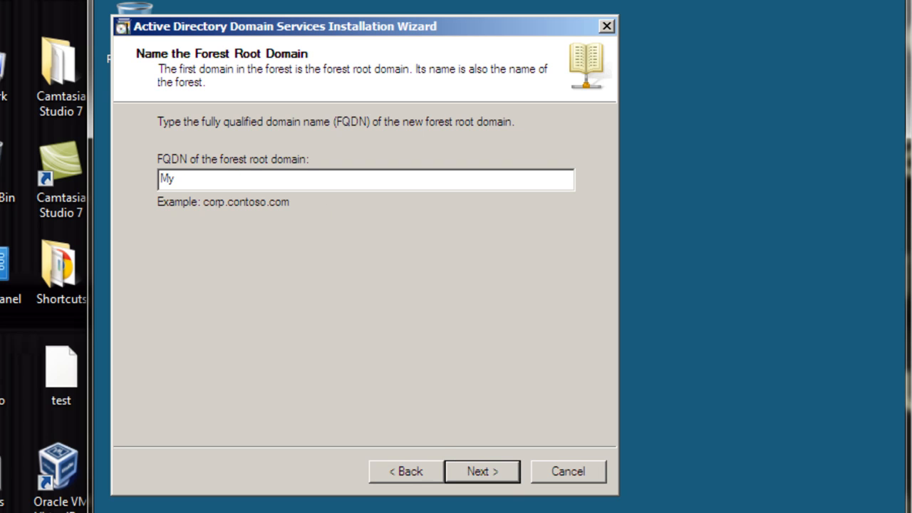
{"action": "type", "text": "Domain.com"}
{"action": "key", "text": "Return"}
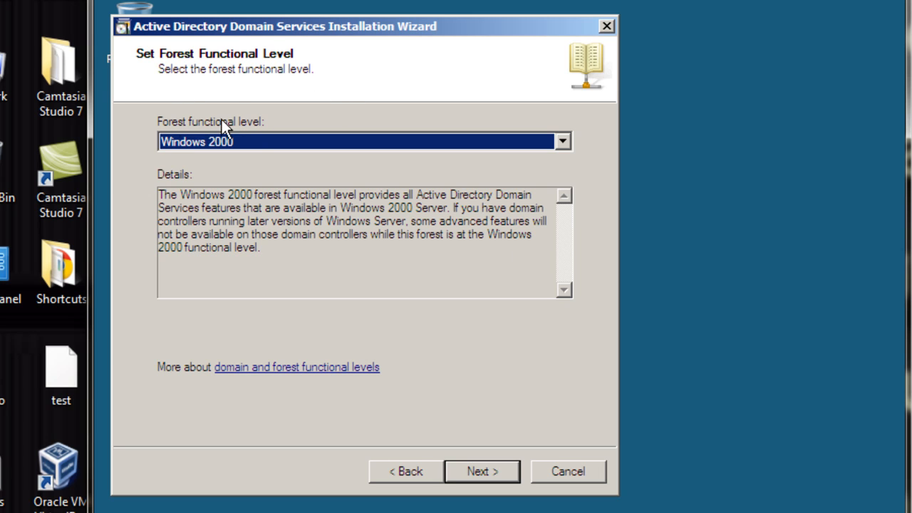
Set the forest functional level to Windows Server 2008 and continue
{"action": "left_click", "coordinate": [562, 140]}
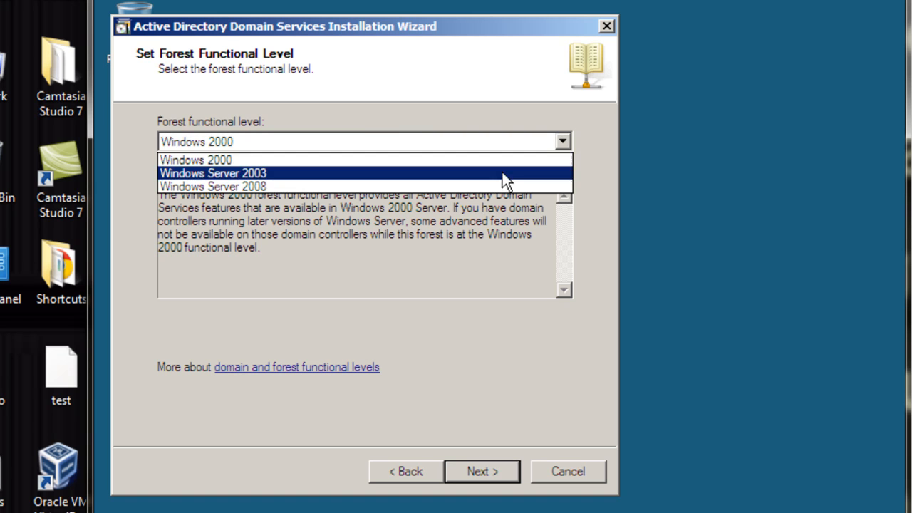
{"action": "left_click", "coordinate": [239, 183]}
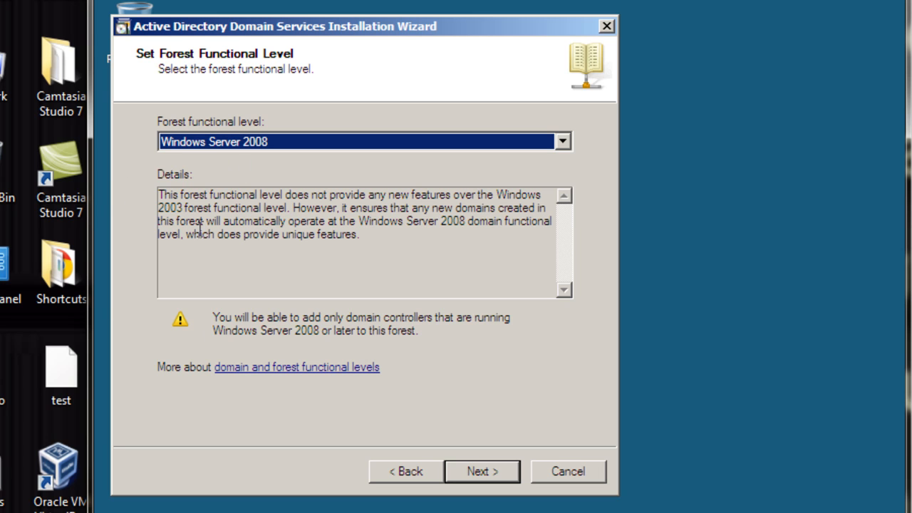
{"action": "left_click", "coordinate": [479, 473]}
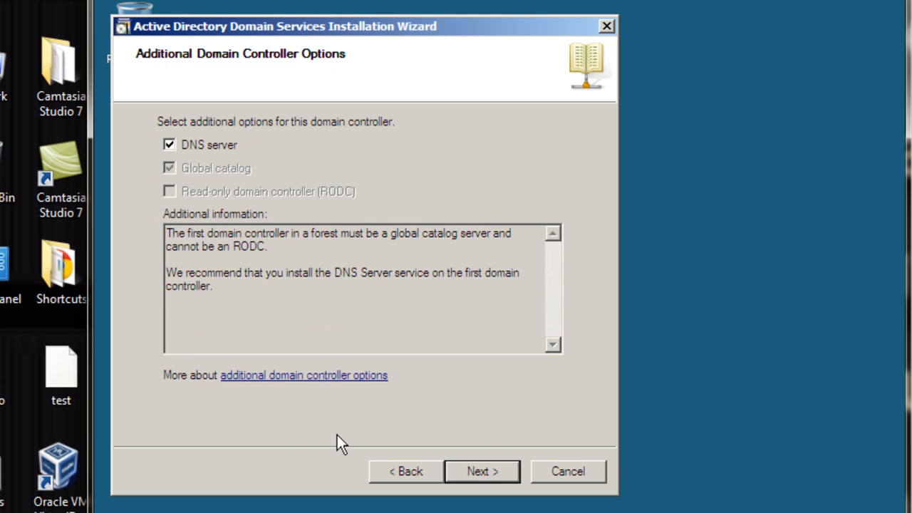
Keep the DNS server option without a delegation and accept the default database, log files and SYSVOL folders
{"action": "left_click", "coordinate": [480, 471]}
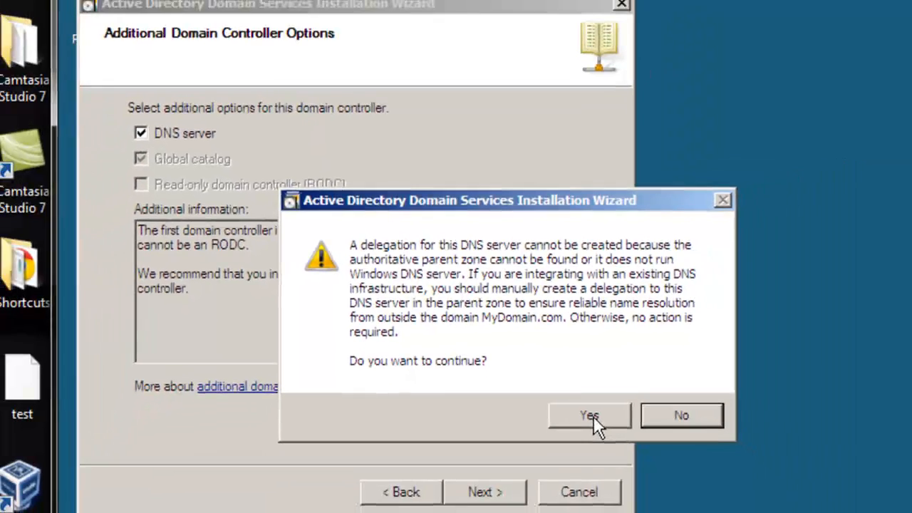
{"action": "left_click", "coordinate": [603, 489]}
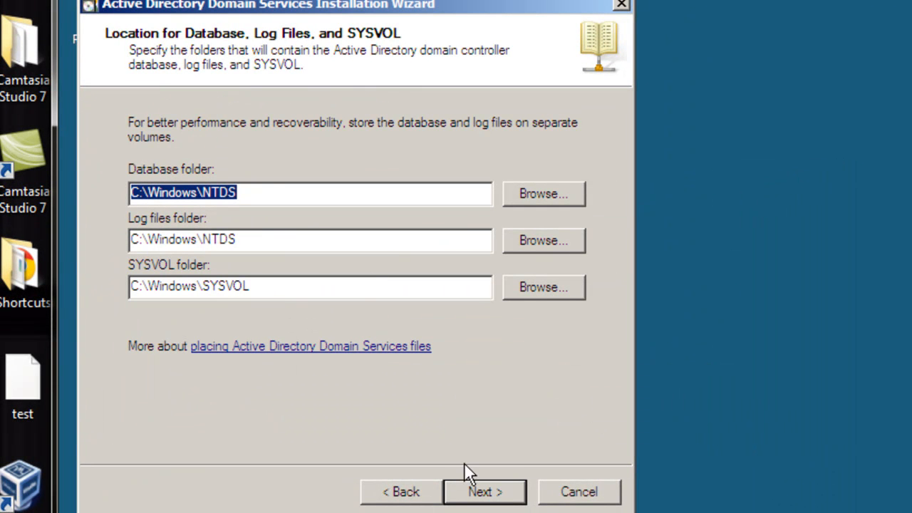
{"action": "left_click", "coordinate": [488, 496]}
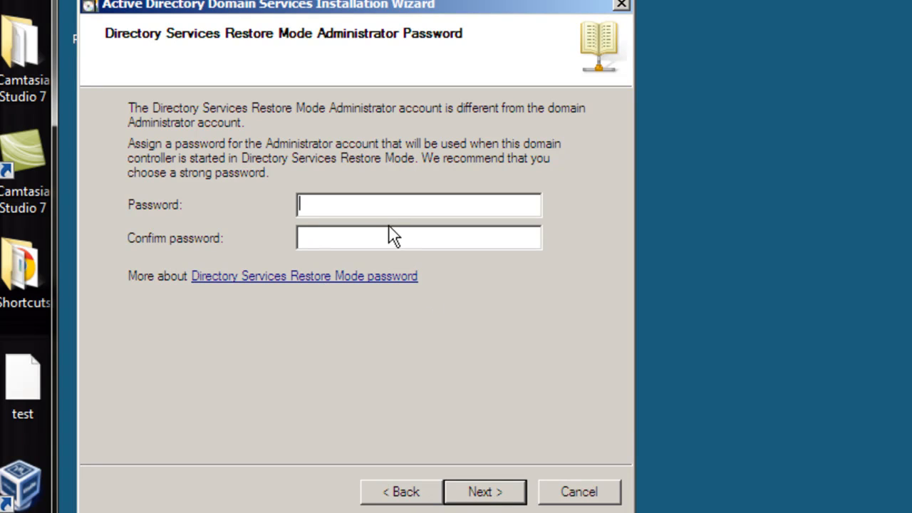
Enter and confirm the Directory Services Restore Mode Administrator password, and continue to the summary
{"action": "type", "text": "P@ssw0"}
{"action": "key", "text": "Tab"}
{"action": "type", "text": "P@ssw0"}
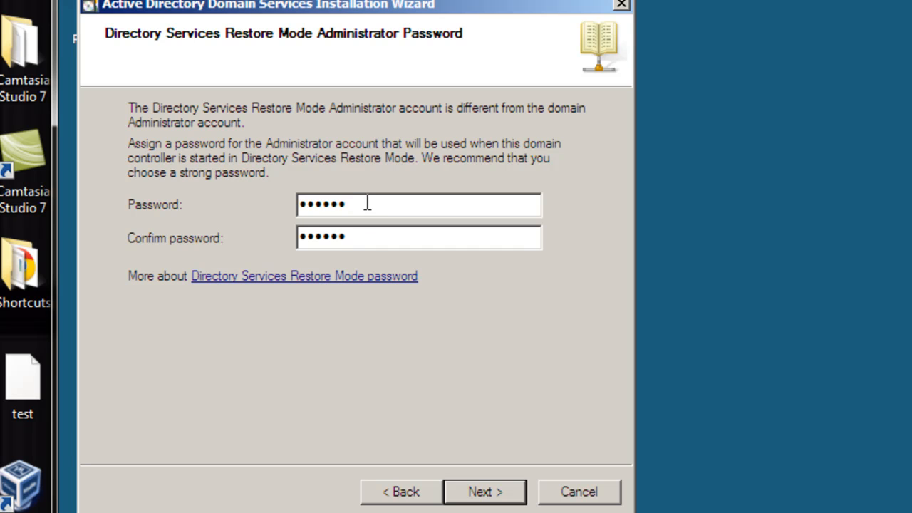
{"action": "left_click", "coordinate": [482, 493]}
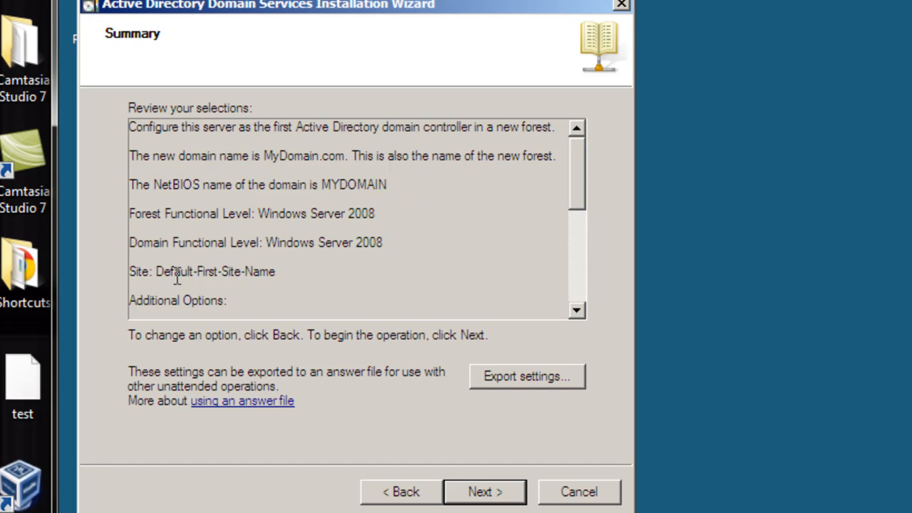
Review the summary of selections and start the domain controller configuration with Reboot on completion enabled
{"action": "left_click_drag", "start_coordinate": [574, 179], "coordinate": [577, 235]}
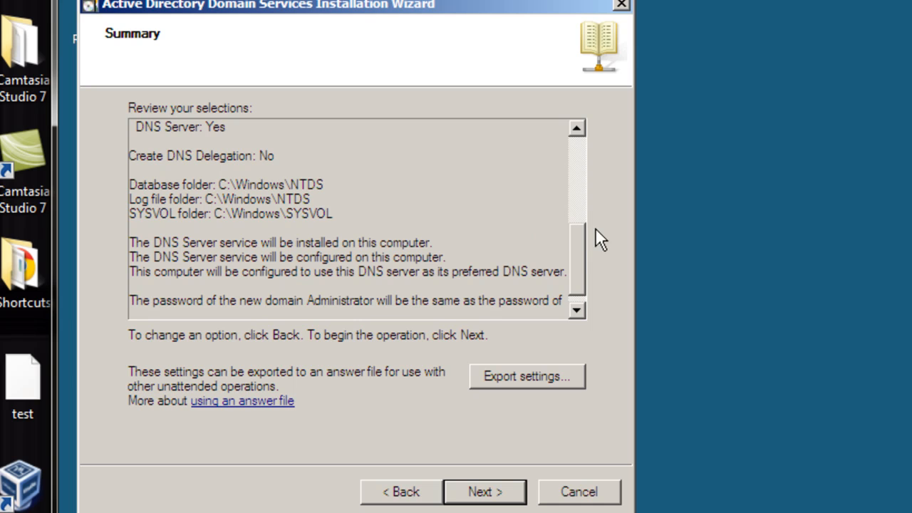
{"action": "left_click_drag", "start_coordinate": [574, 241], "coordinate": [575, 271]}
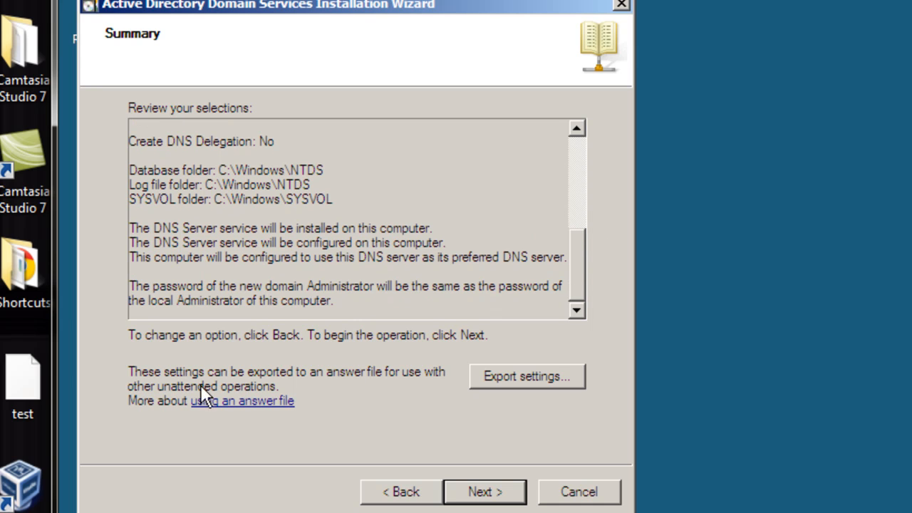
{"action": "left_click", "coordinate": [483, 501]}
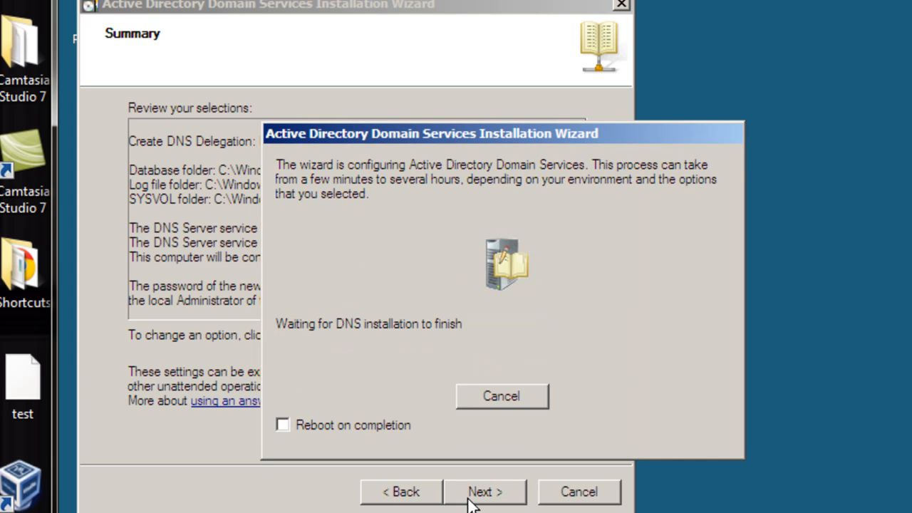
{"action": "left_click", "coordinate": [285, 425]}
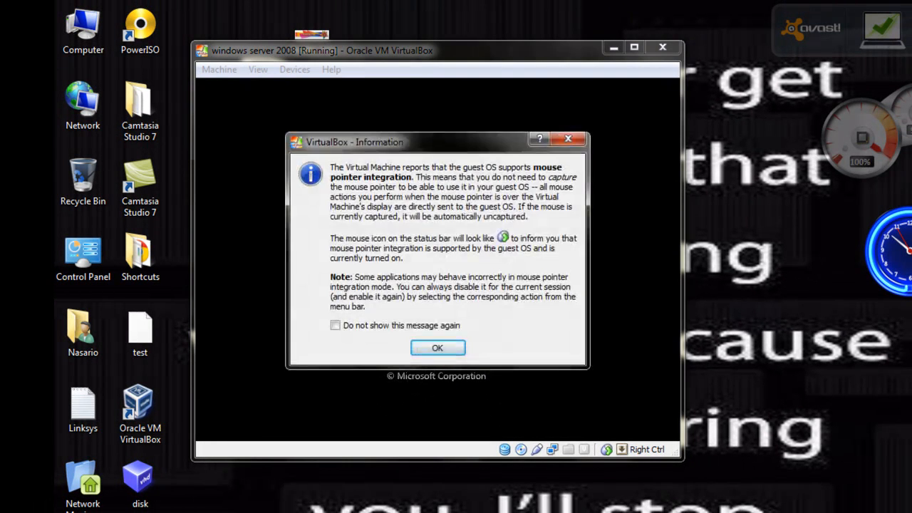
Dismiss the mouse integration notice and log on to the restarted server as MYDOMAIN\Administrator with the account password
{"action": "left_click", "coordinate": [437, 348]}
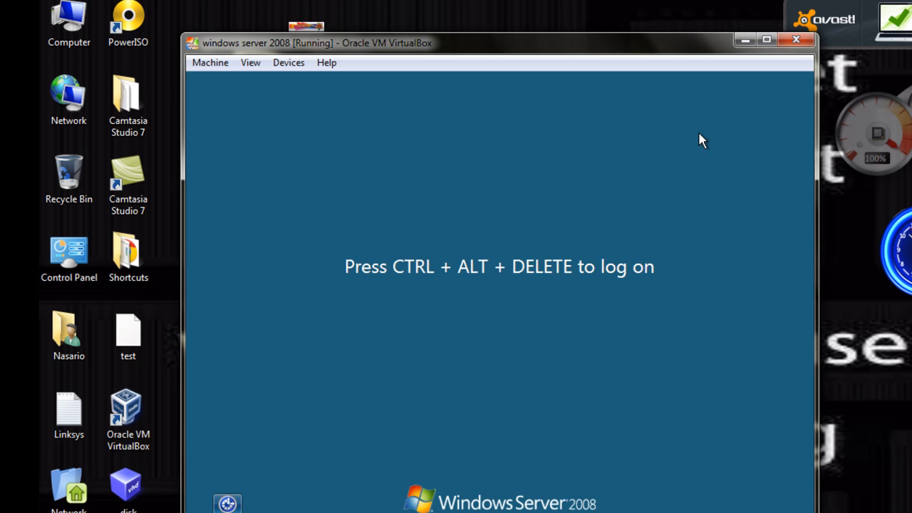
{"action": "key", "text": "ctrl+Delete"}
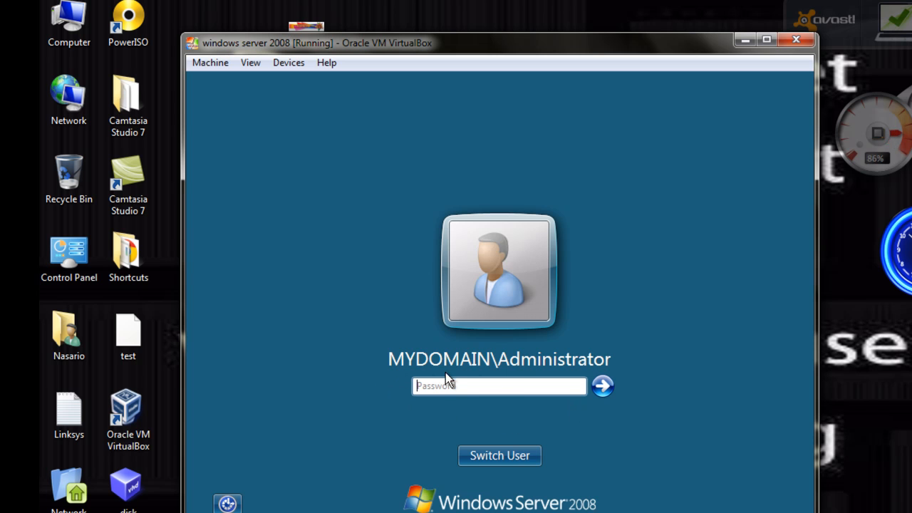
{"action": "type", "text": "••••••"}
{"action": "key", "text": "Return"}
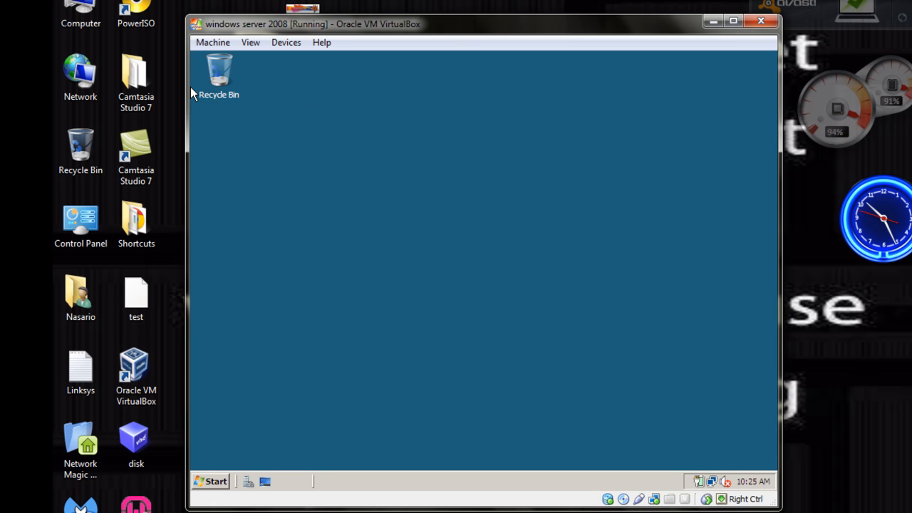
Open Active Directory Users and Computers, expand MyDomain.com and display the contents of its Users container
{"action": "left_click", "coordinate": [217, 482]}
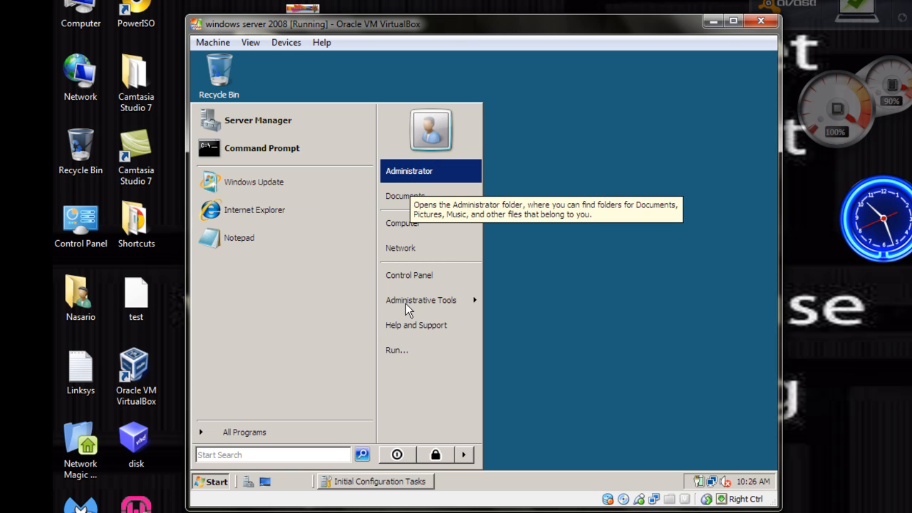
{"action": "left_click", "coordinate": [545, 252]}
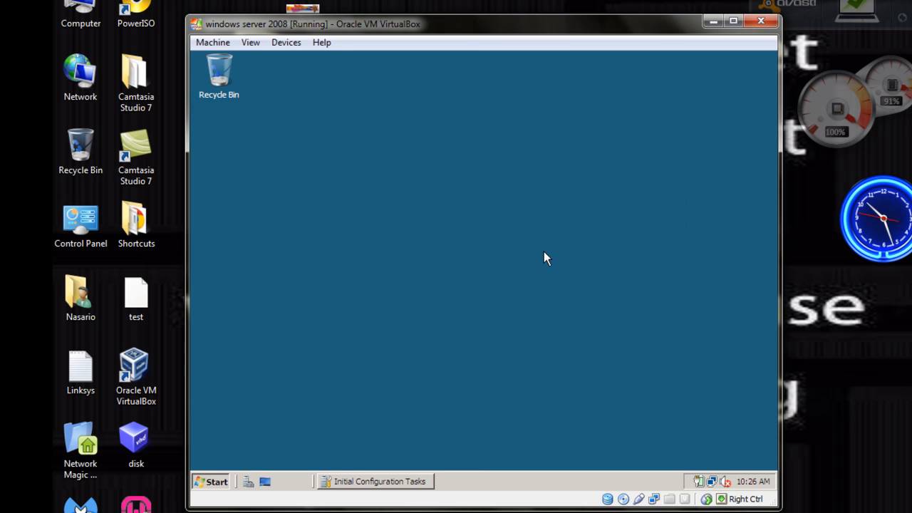
{"action": "key", "text": "F10"}
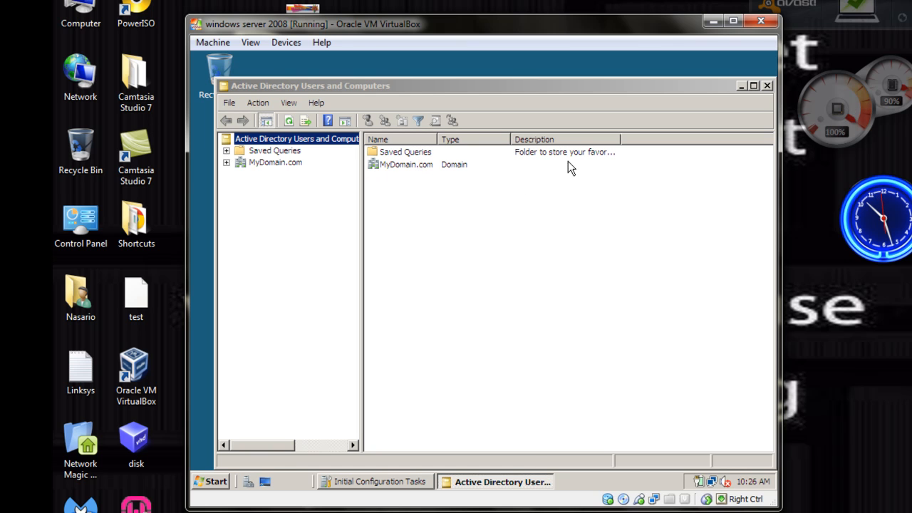
{"action": "left_click", "coordinate": [226, 162]}
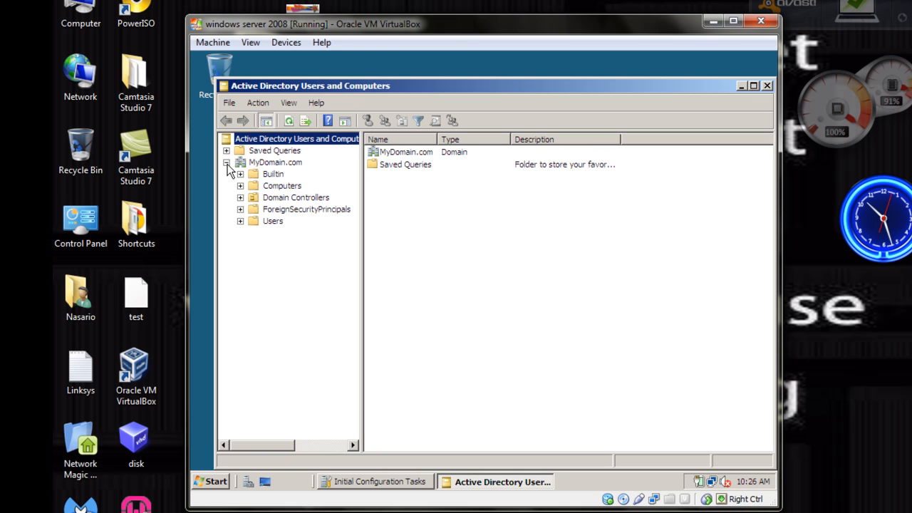
{"action": "left_click", "coordinate": [272, 222]}
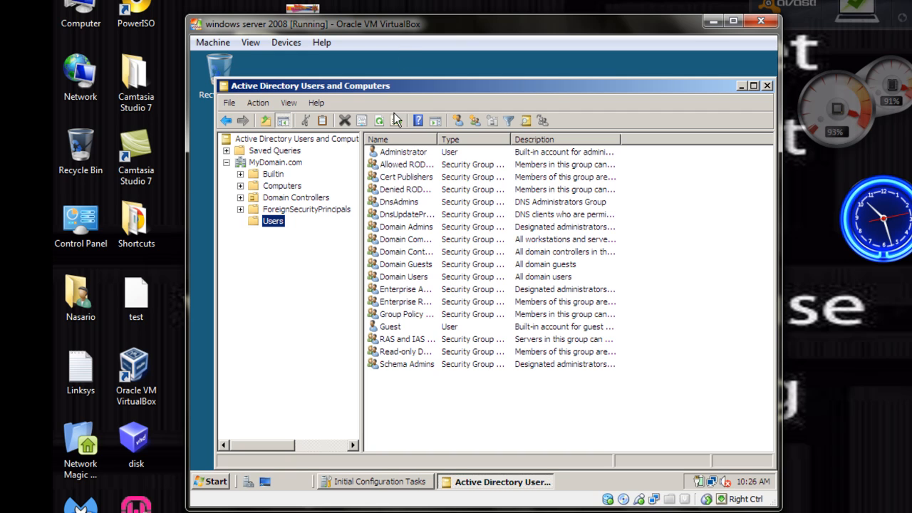
Create a new computer object named CLIENTVISTA in the Users container, keeping Domain Admins as the default group allowed to join it
{"action": "right_click", "coordinate": [278, 221]}
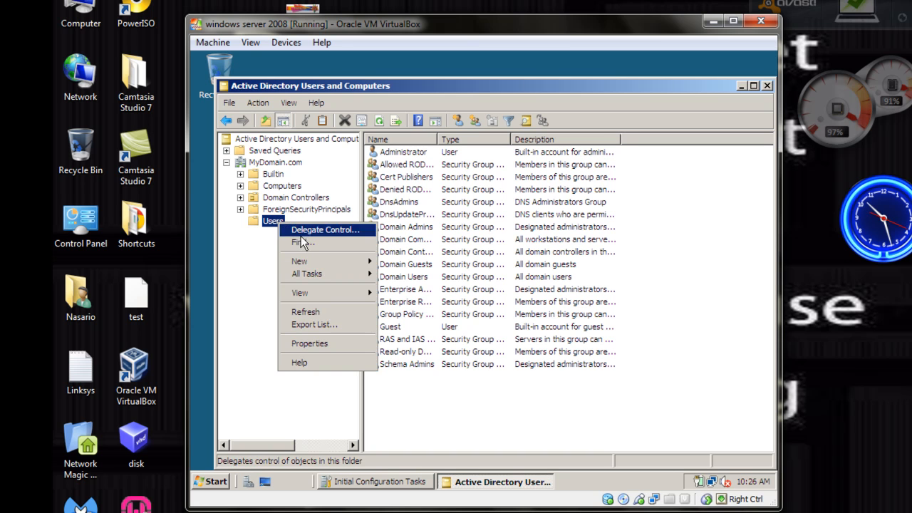
{"action": "mouse_move", "coordinate": [307, 265]}
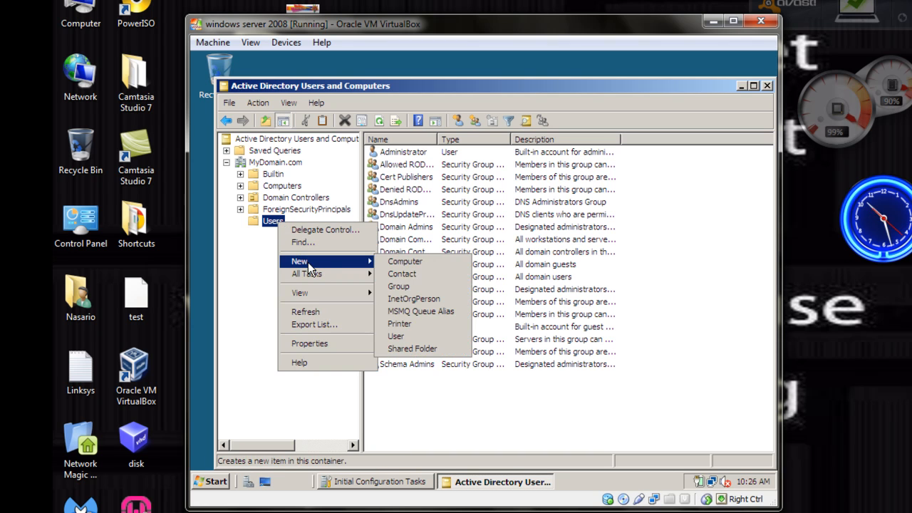
{"action": "left_click", "coordinate": [418, 261]}
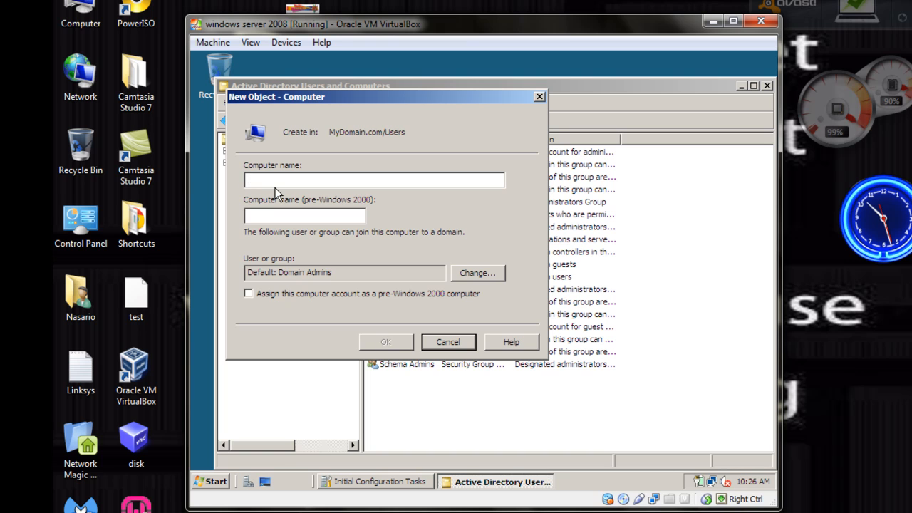
{"action": "type", "text": "CLIEN"}
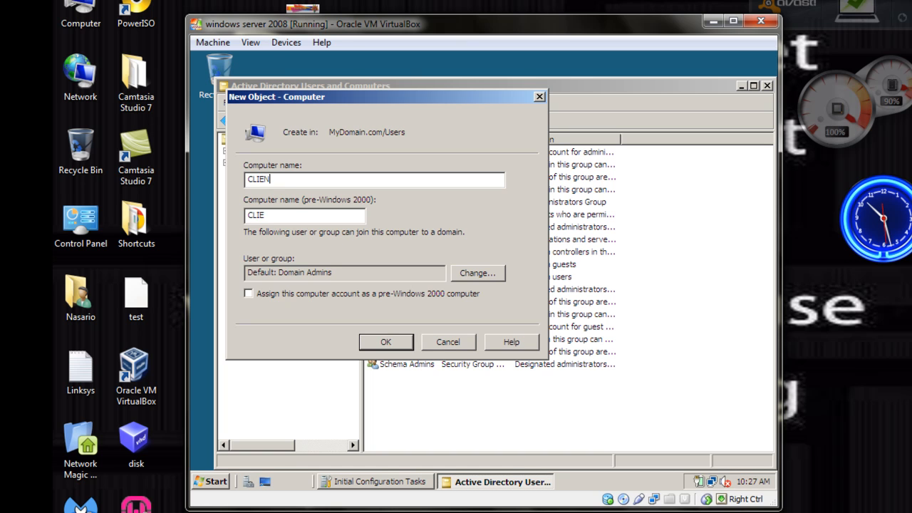
{"action": "type", "text": "TVISTA"}
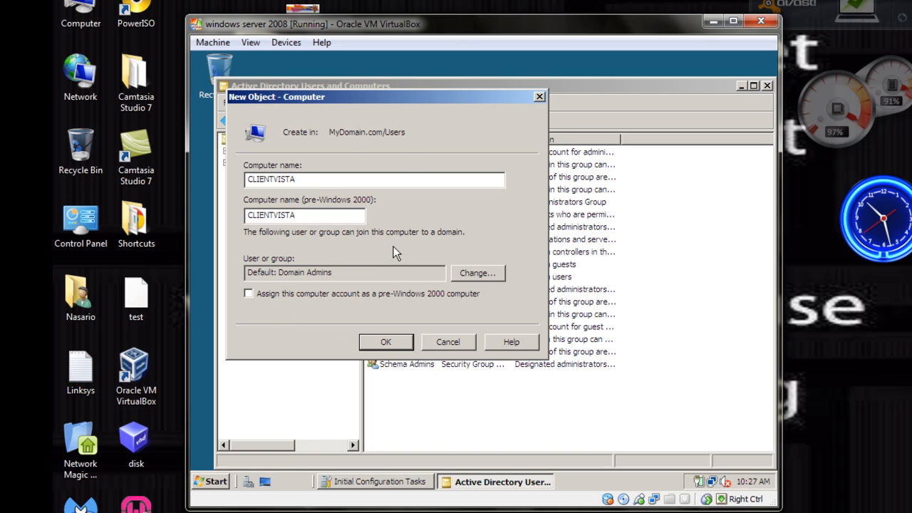
{"action": "left_click", "coordinate": [384, 343]}
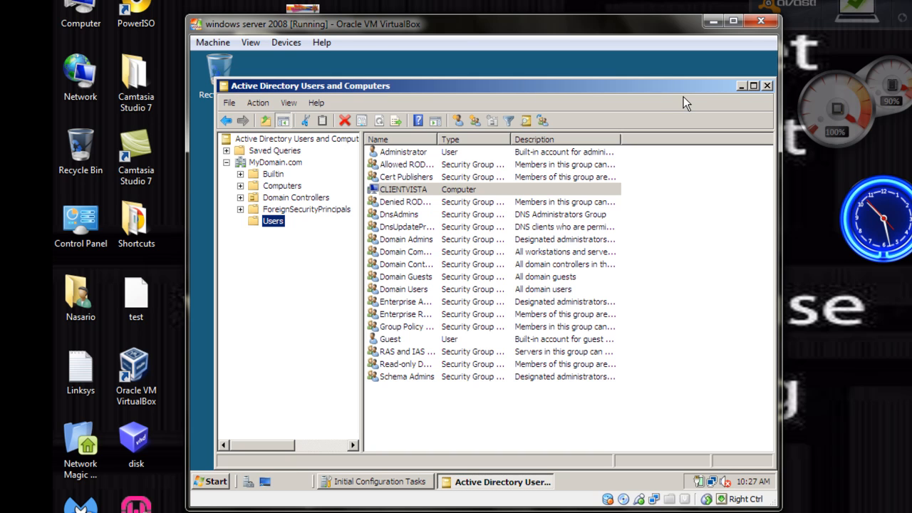
Minimize Active Directory Users and Computers and switch to the vista virtual machine
{"action": "left_click", "coordinate": [741, 85]}
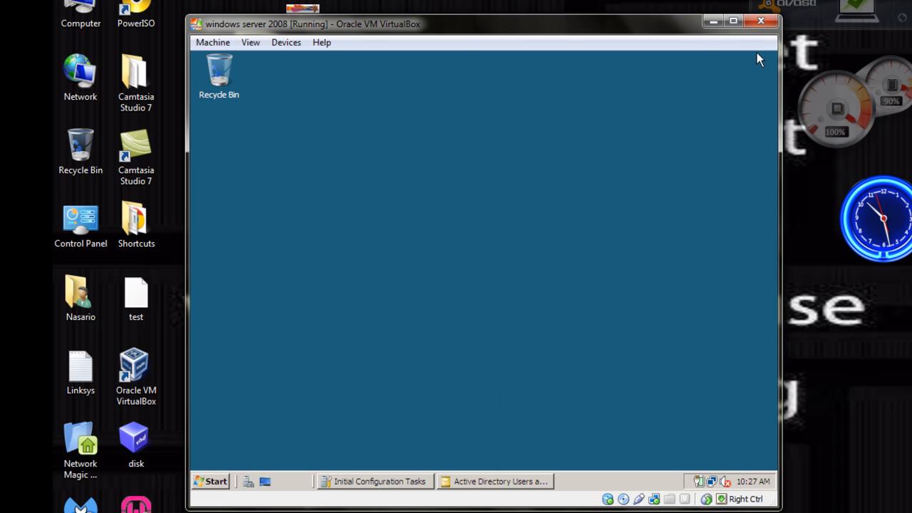
{"action": "mouse_move", "coordinate": [911, 265]}
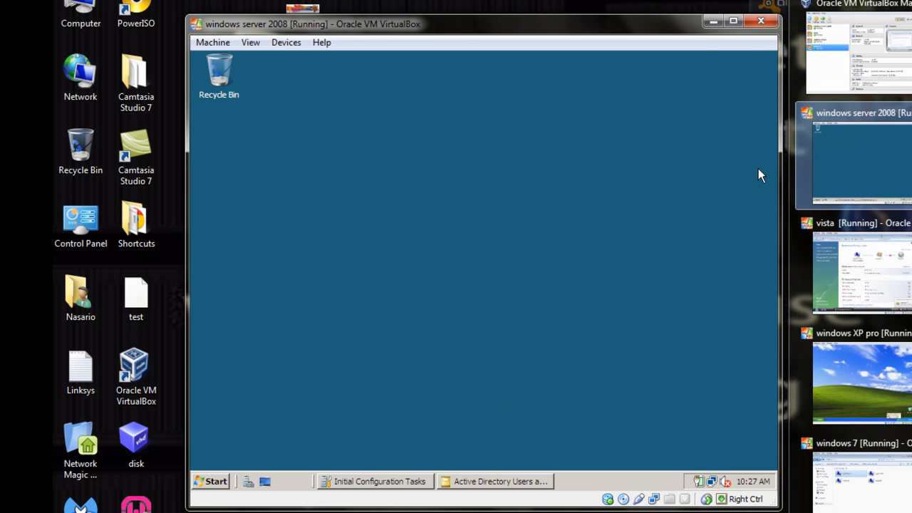
{"action": "left_click", "coordinate": [862, 269]}
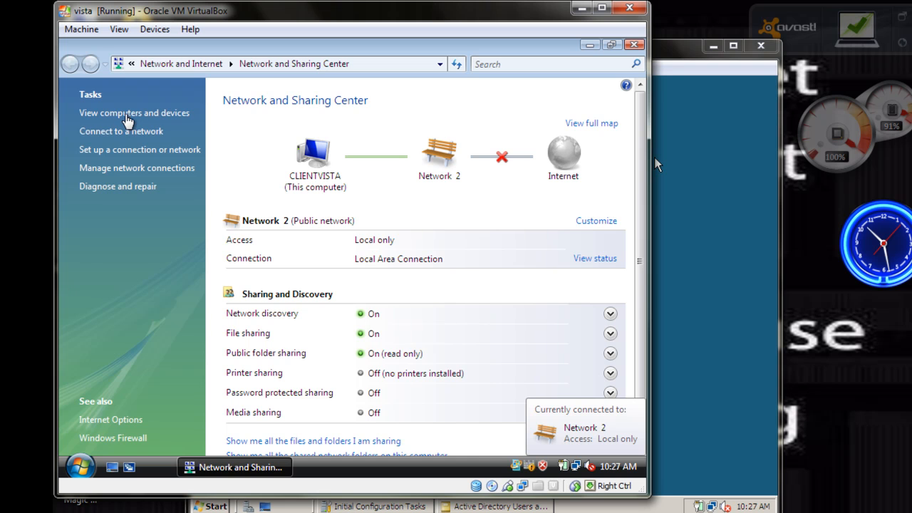
View the computers and devices on the Vista client's network, and close the list
{"action": "left_click", "coordinate": [127, 116]}
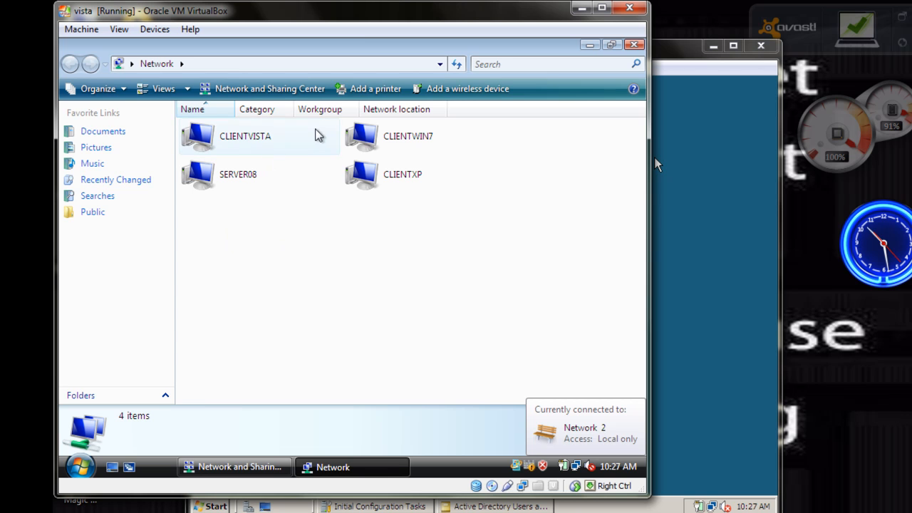
{"action": "left_click", "coordinate": [633, 45]}
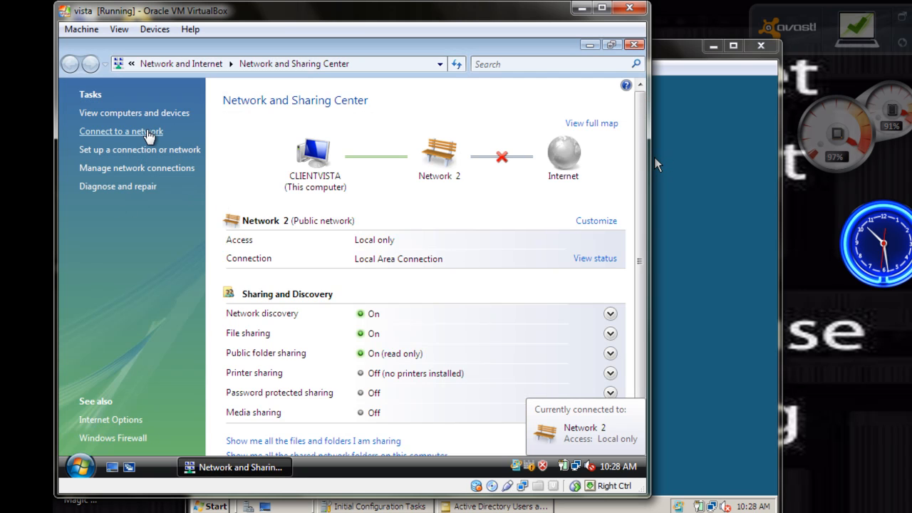
{"action": "left_click", "coordinate": [146, 133]}
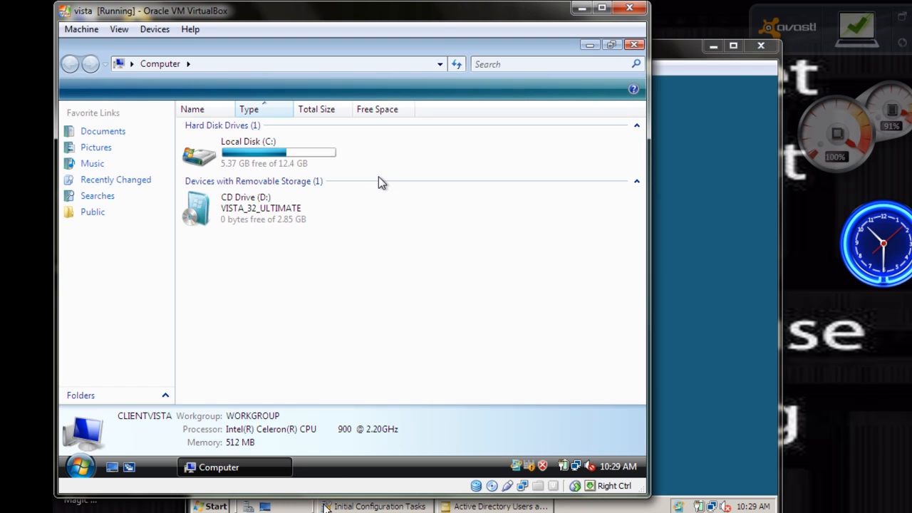
Open the Vista computer's system information and authorize changing its computer name, domain and workgroup settings
{"action": "right_click", "coordinate": [357, 261]}
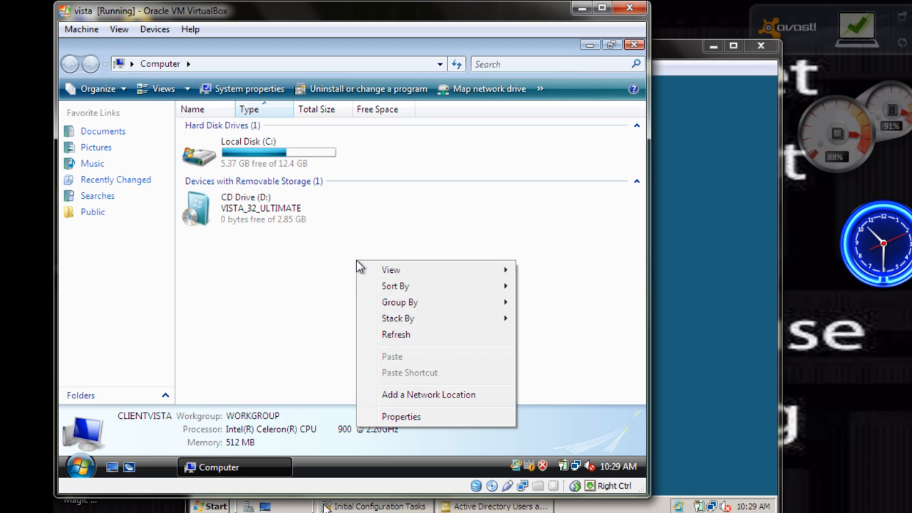
{"action": "left_click", "coordinate": [411, 417]}
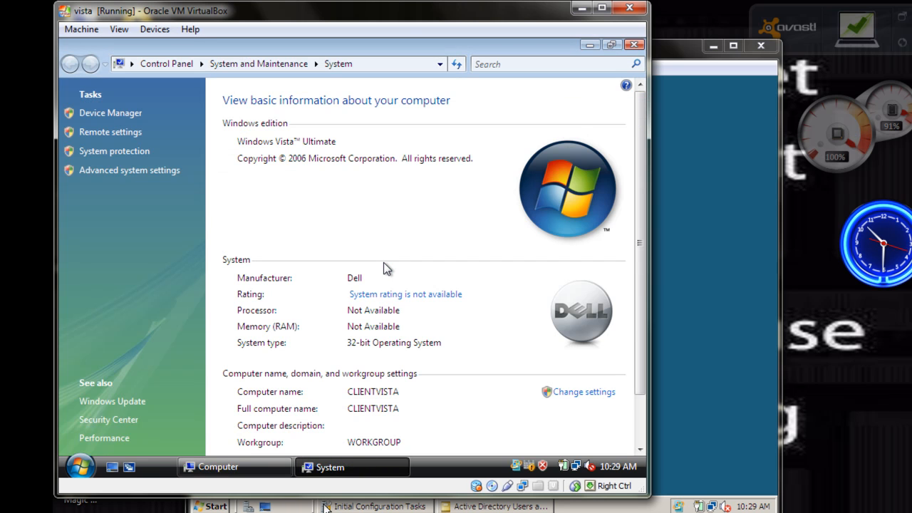
{"action": "left_click", "coordinate": [589, 392]}
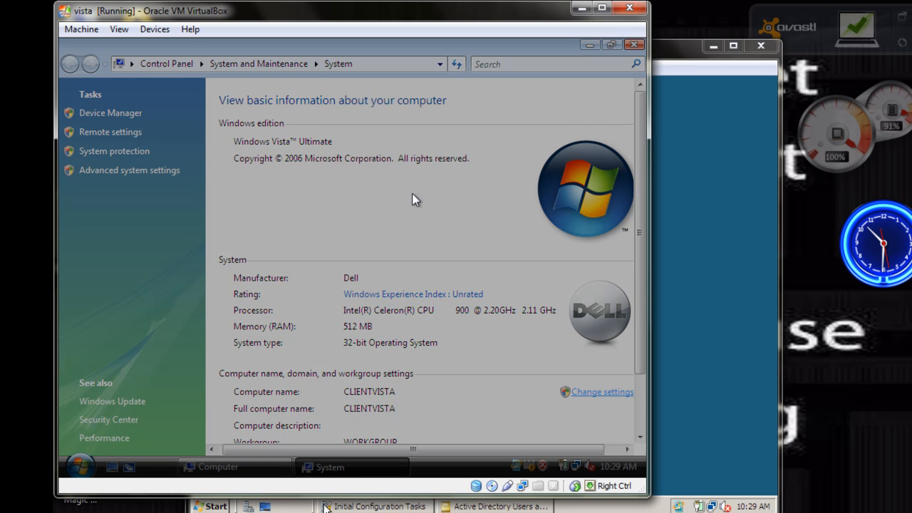
{"action": "left_click", "coordinate": [404, 287]}
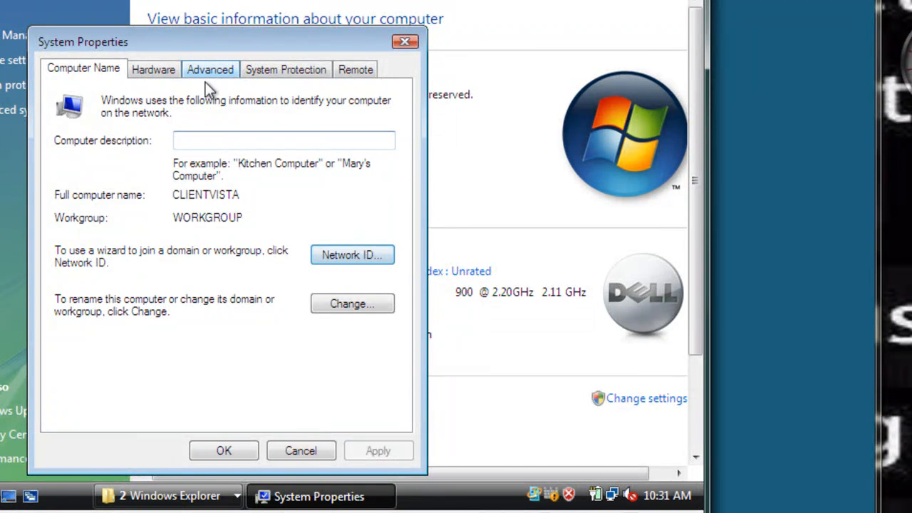
Change the Vista computer's membership from workgroup to the domain MyDomain.com and submit the change
{"action": "left_click", "coordinate": [346, 302]}
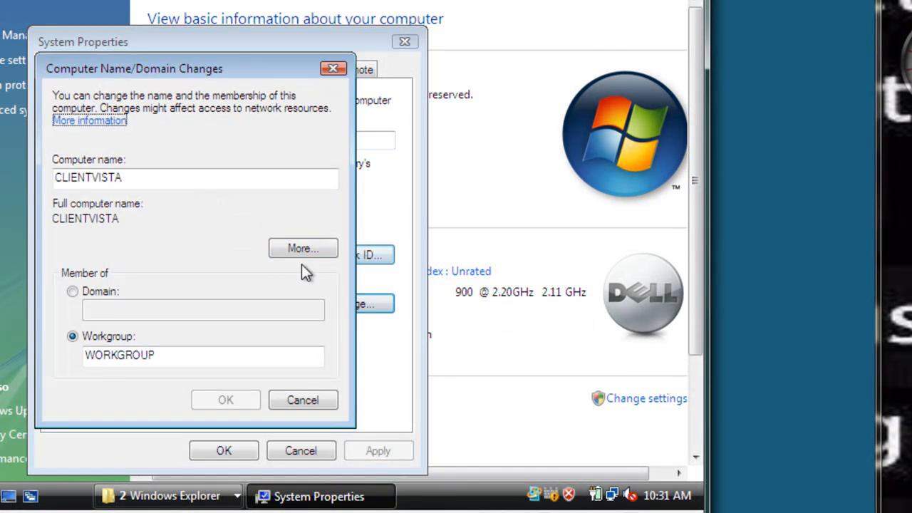
{"action": "left_click", "coordinate": [73, 291]}
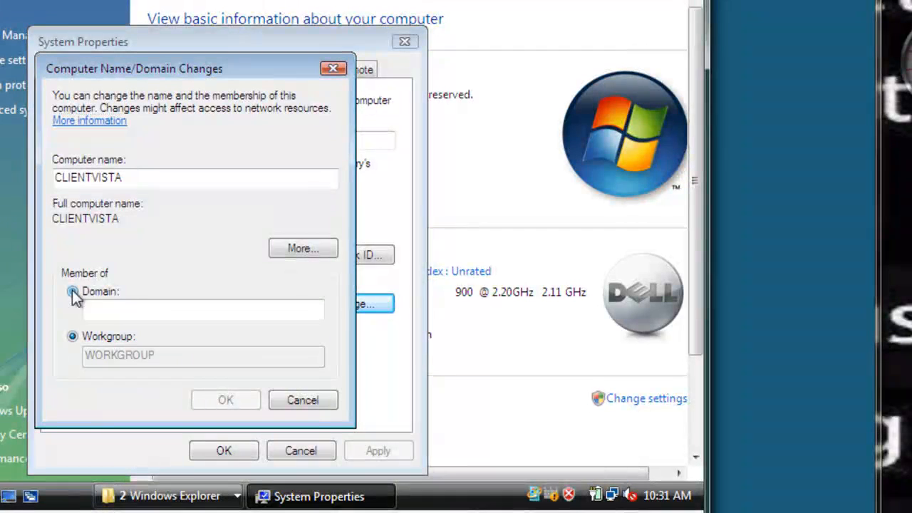
{"action": "type", "text": "MyDomain.com"}
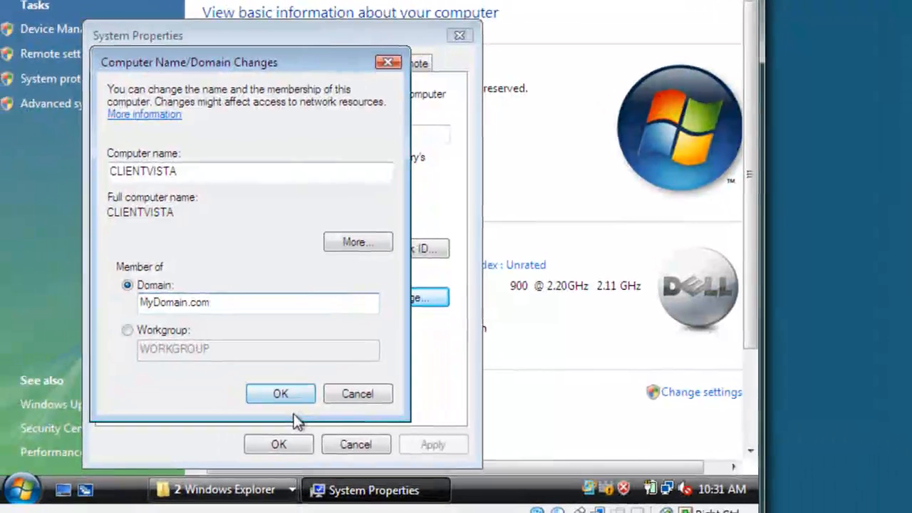
{"action": "left_click", "coordinate": [218, 404]}
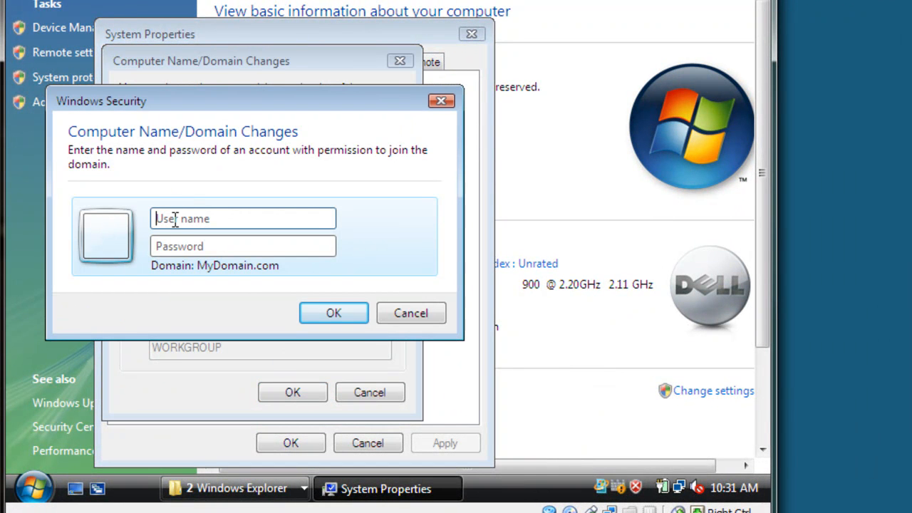
Authorize the domain join with the user name Administrator and the account password
{"action": "type", "text": "Administa"}
{"action": "key", "text": "BackSpace"}
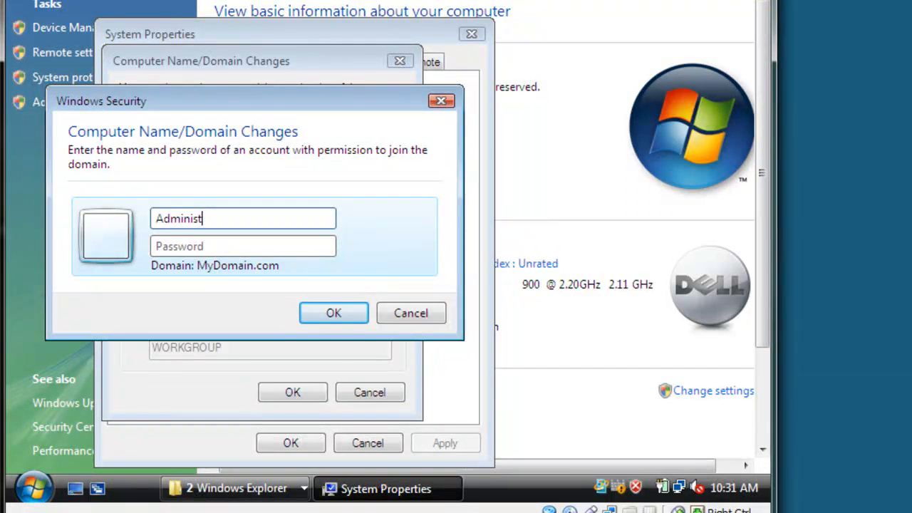
{"action": "type", "text": "rator"}
{"action": "key", "text": "Tab"}
{"action": "type", "text": "••••••"}
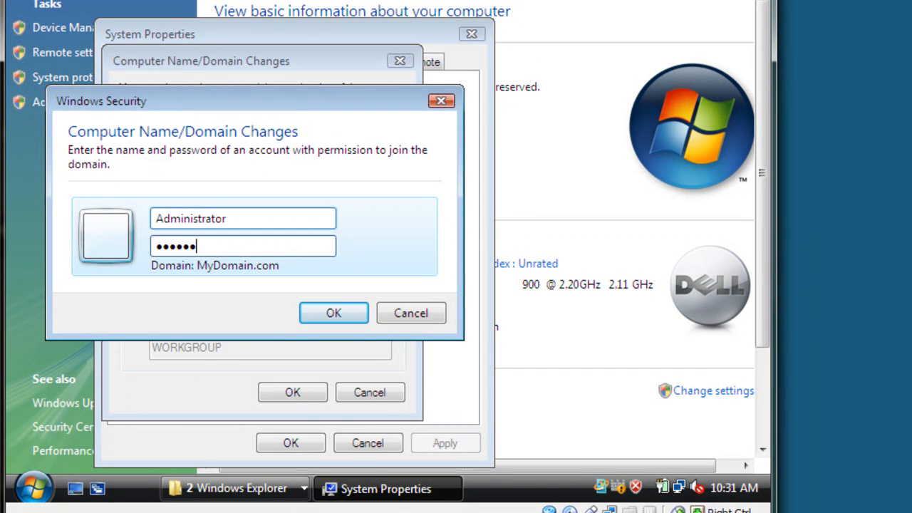
{"action": "left_click", "coordinate": [357, 317]}
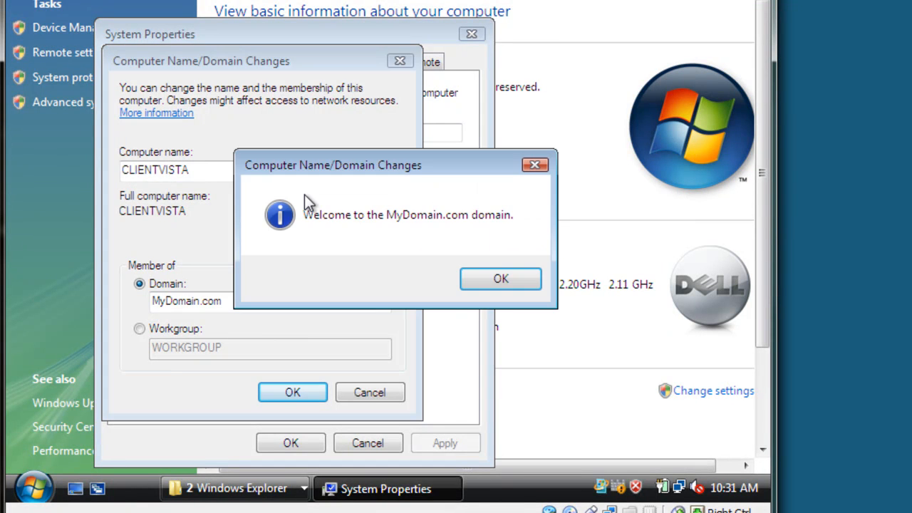
Acknowledge the domain join notices, close System Properties and restart the Vista computer immediately
{"action": "left_click", "coordinate": [512, 281]}
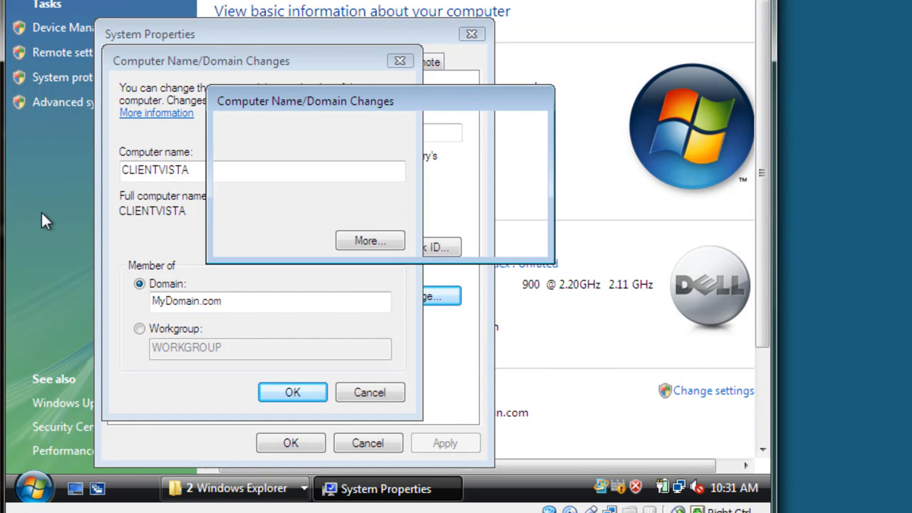
{"action": "left_click", "coordinate": [495, 238]}
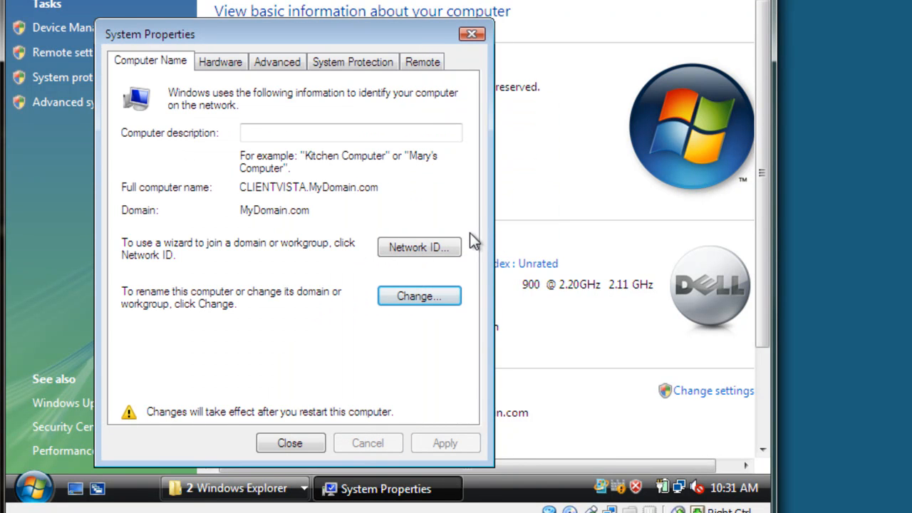
{"action": "left_click", "coordinate": [304, 442]}
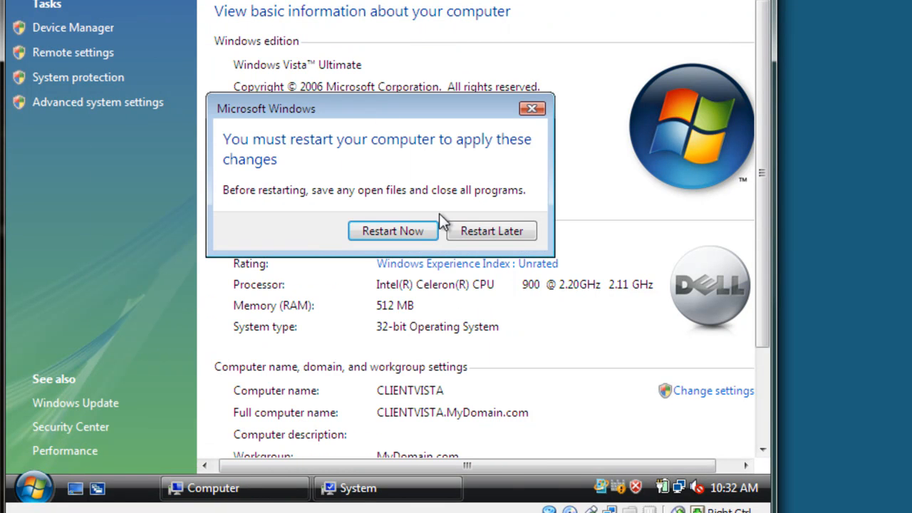
{"action": "left_click", "coordinate": [396, 231]}
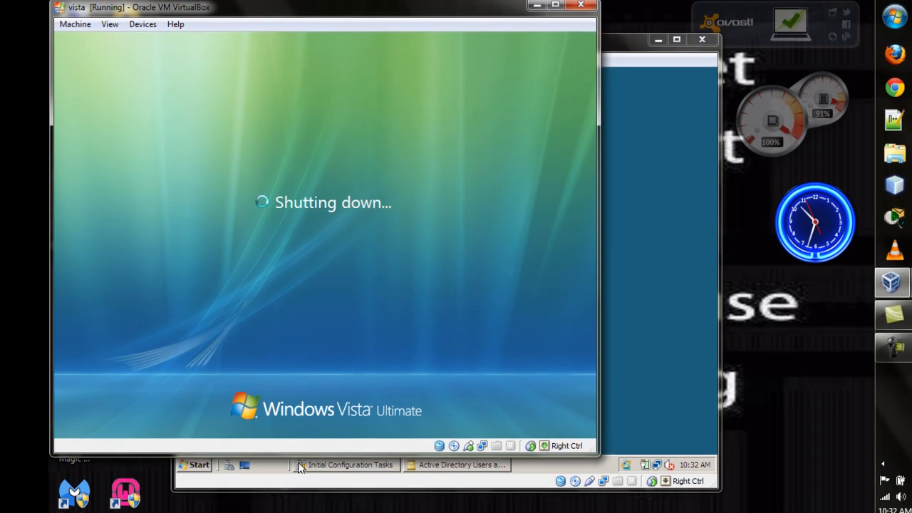
Switch to the Windows Server 2008 machine, bring up Active Directory Users and Computers and close it
{"action": "left_click", "coordinate": [628, 150]}
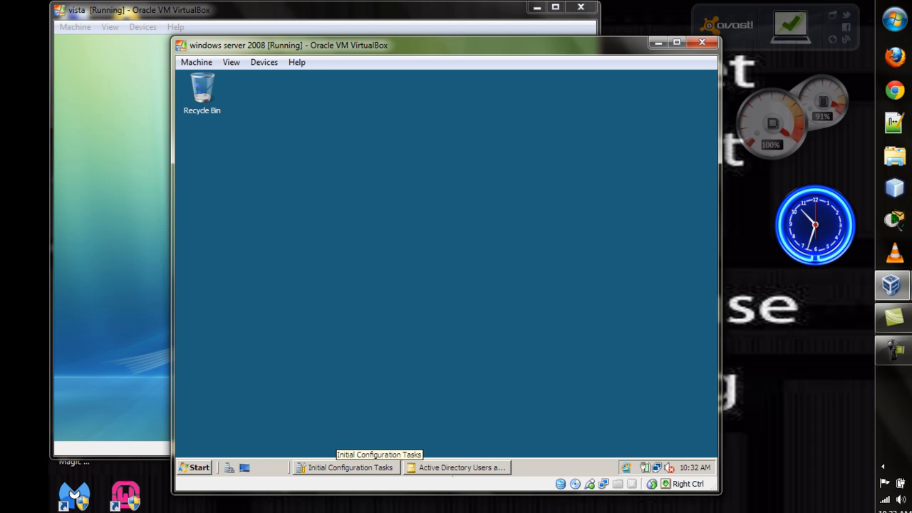
{"action": "left_click", "coordinate": [457, 467]}
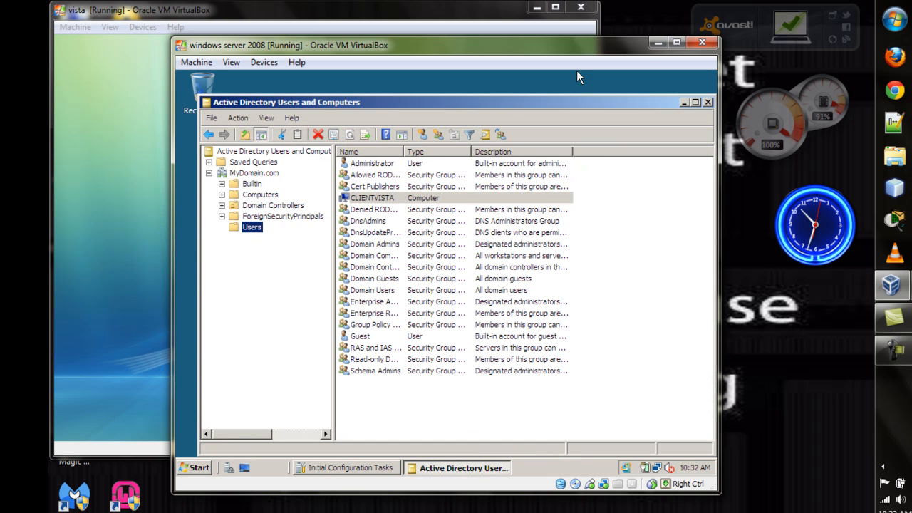
{"action": "left_click", "coordinate": [708, 103]}
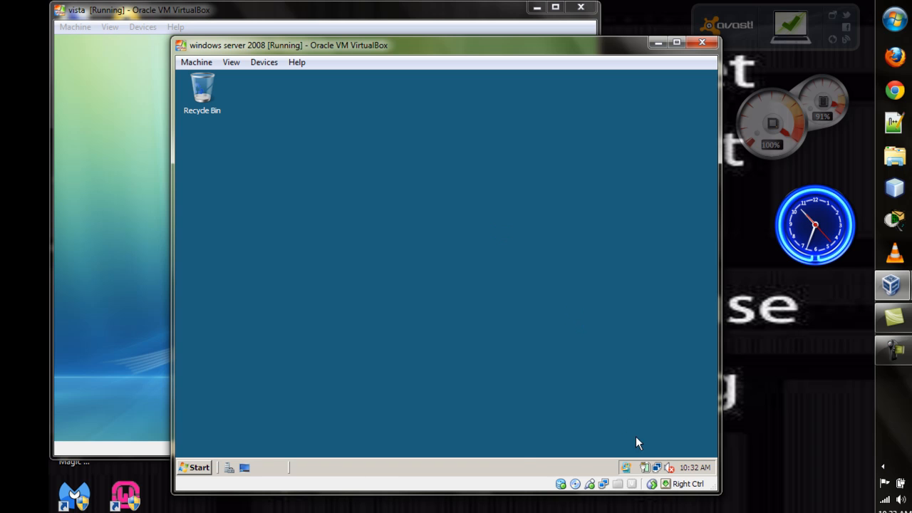
Open the server's Network and Sharing Center, view the computers on the network and refresh the list
{"action": "right_click", "coordinate": [656, 469]}
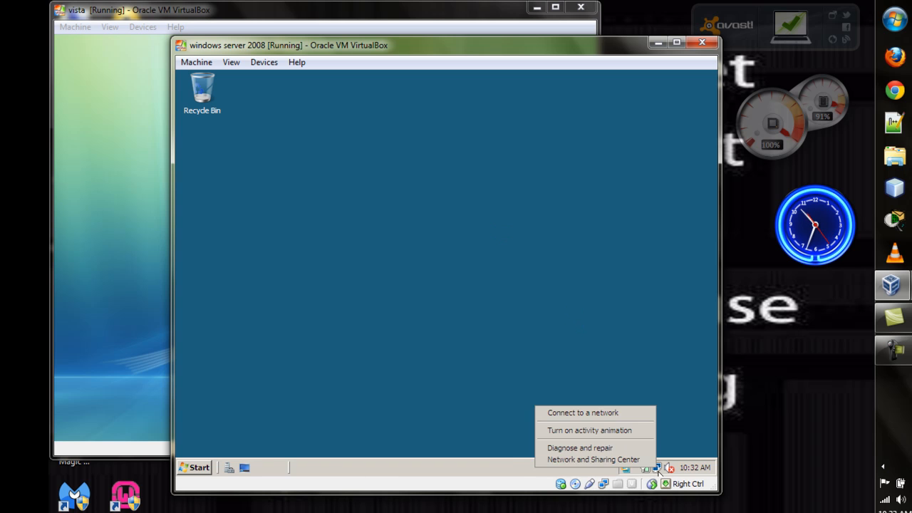
{"action": "left_click", "coordinate": [616, 459]}
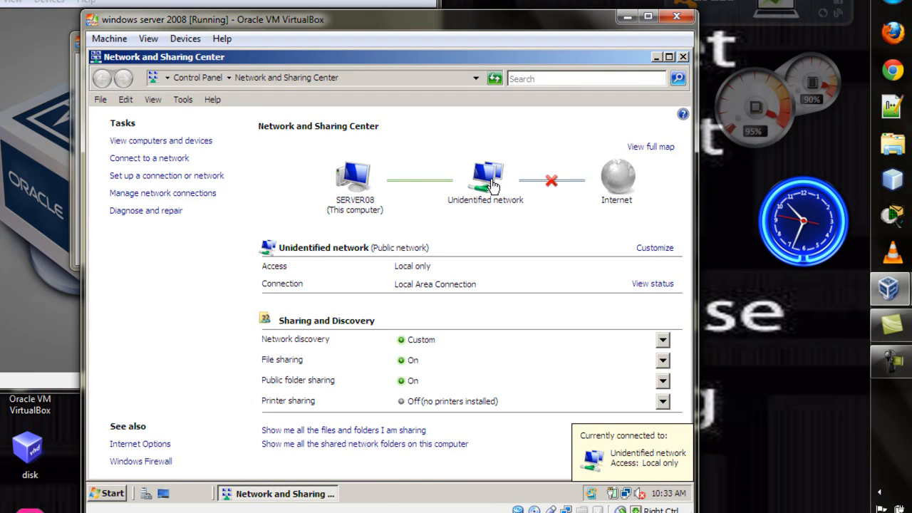
{"action": "left_click", "coordinate": [493, 185]}
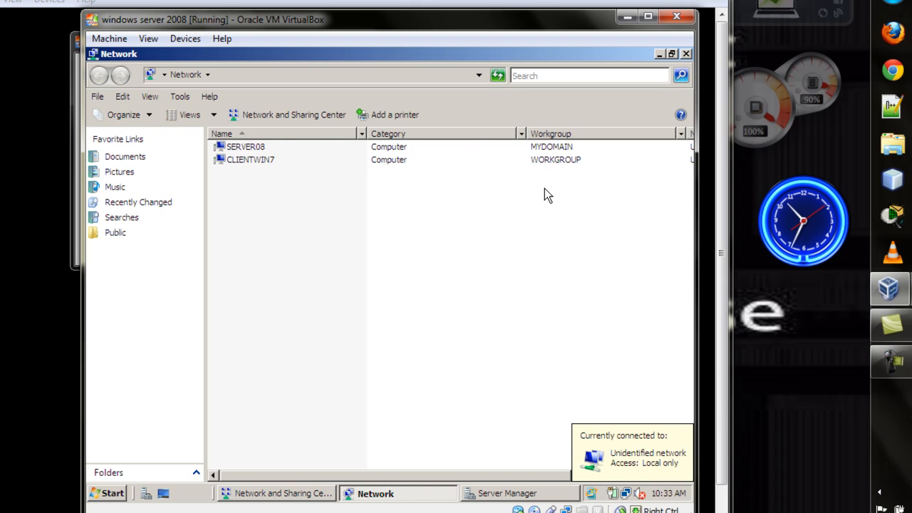
{"action": "left_click", "coordinate": [500, 76]}
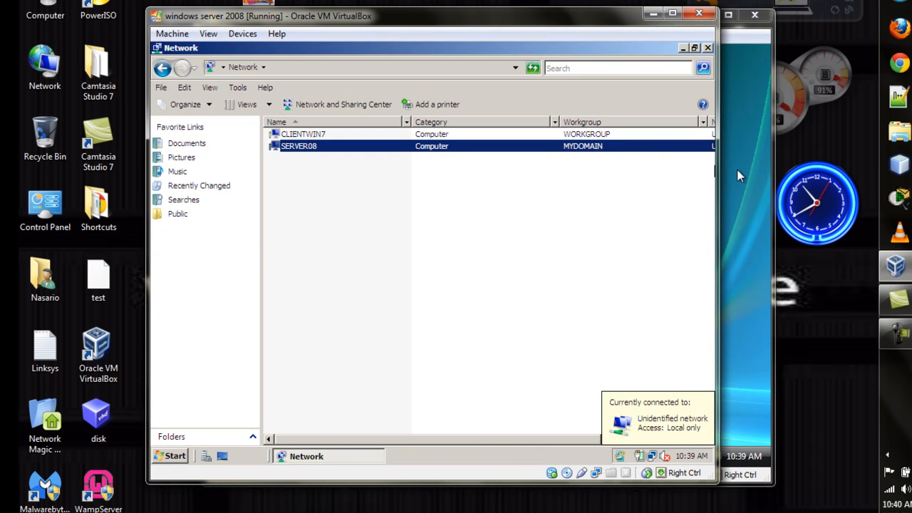
Switch to the Vista machine and open its Network and Sharing Center, checking the server's network computer list in between
{"action": "left_click", "coordinate": [739, 178]}
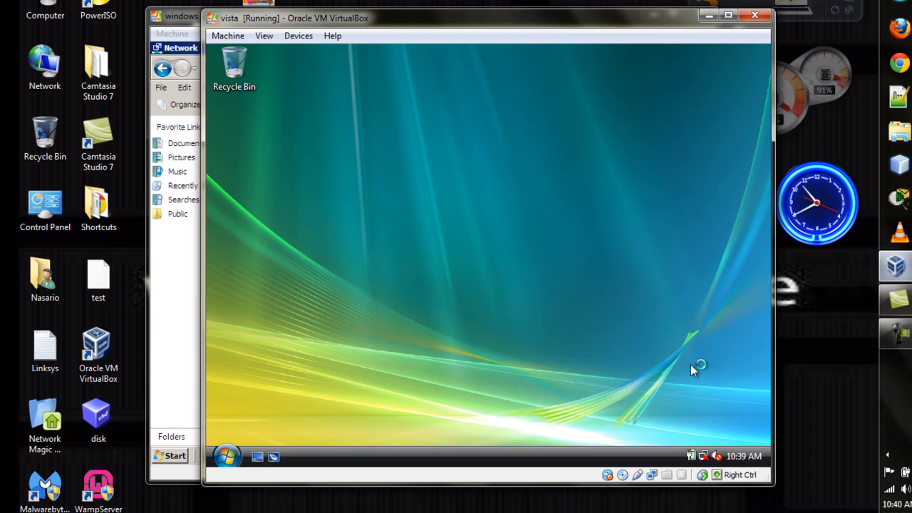
{"action": "mouse_move", "coordinate": [896, 267]}
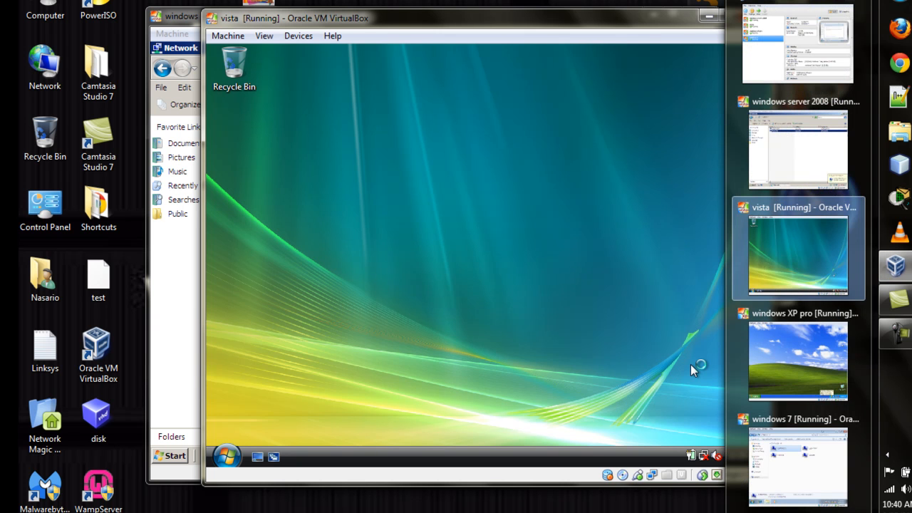
{"action": "left_click", "coordinate": [748, 150]}
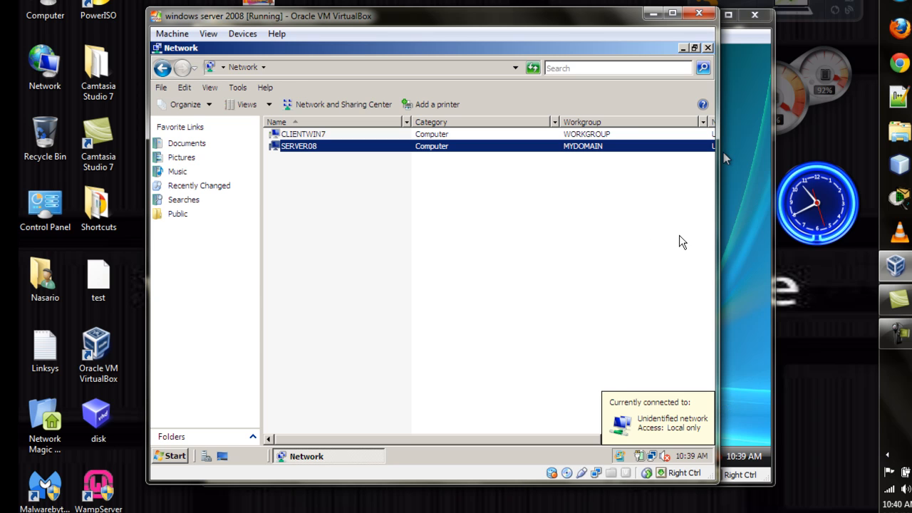
{"action": "left_click", "coordinate": [751, 237]}
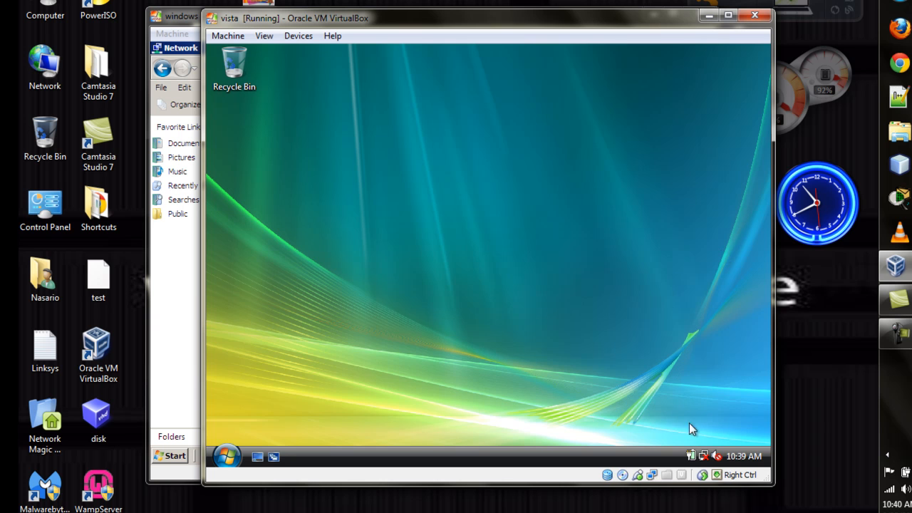
{"action": "right_click", "coordinate": [704, 455]}
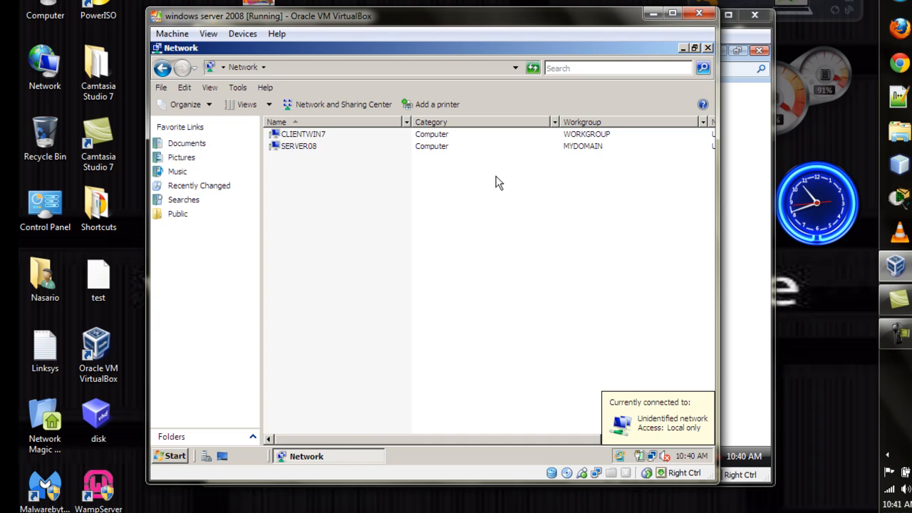
{"action": "left_click", "coordinate": [759, 187]}
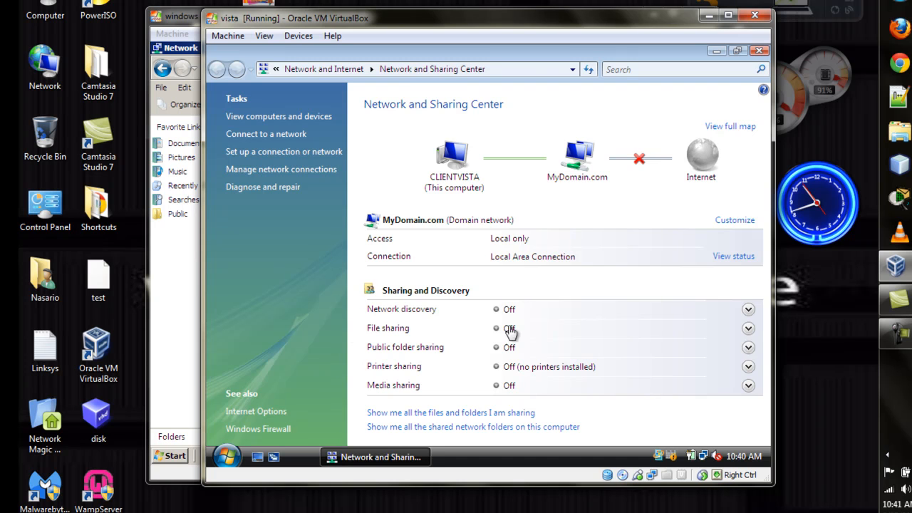
Customize the Vista network location, keeping the network name MyDomain.com, and finish the Set Network Location wizard
{"action": "left_click", "coordinate": [512, 388]}
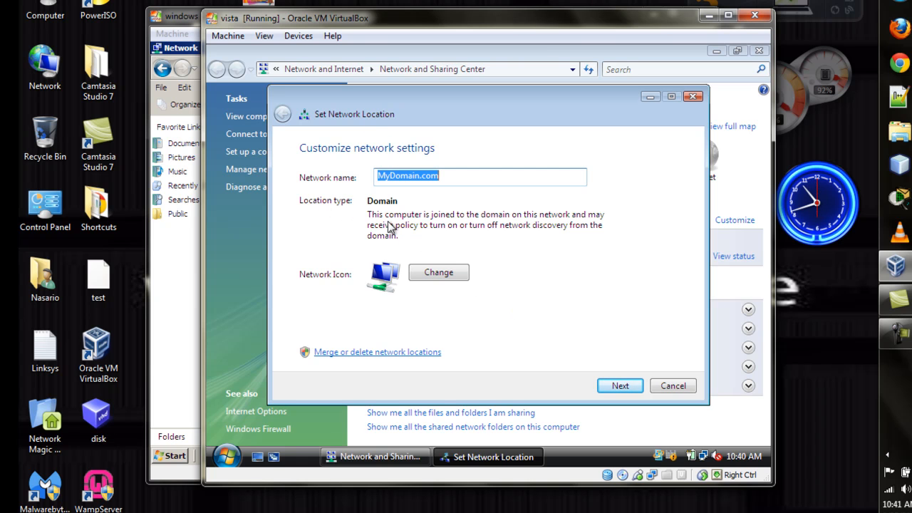
{"action": "left_click", "coordinate": [616, 385]}
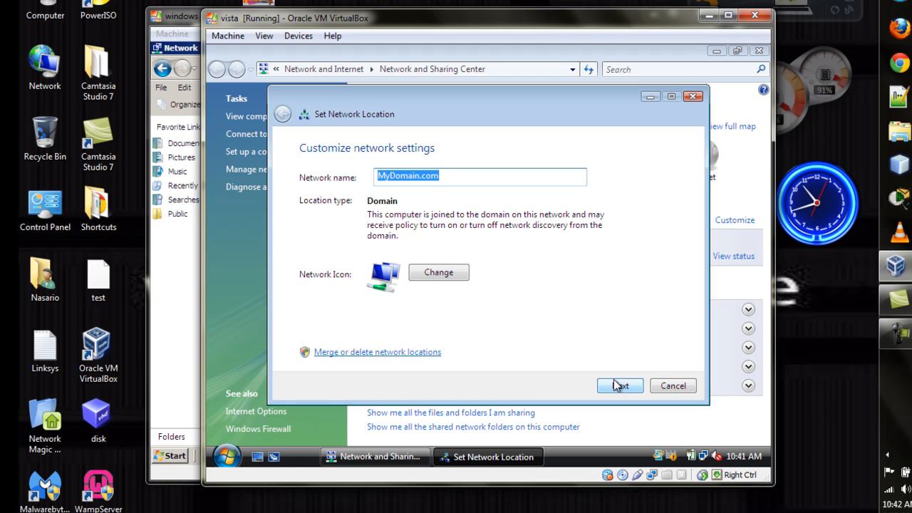
{"action": "left_click", "coordinate": [620, 387]}
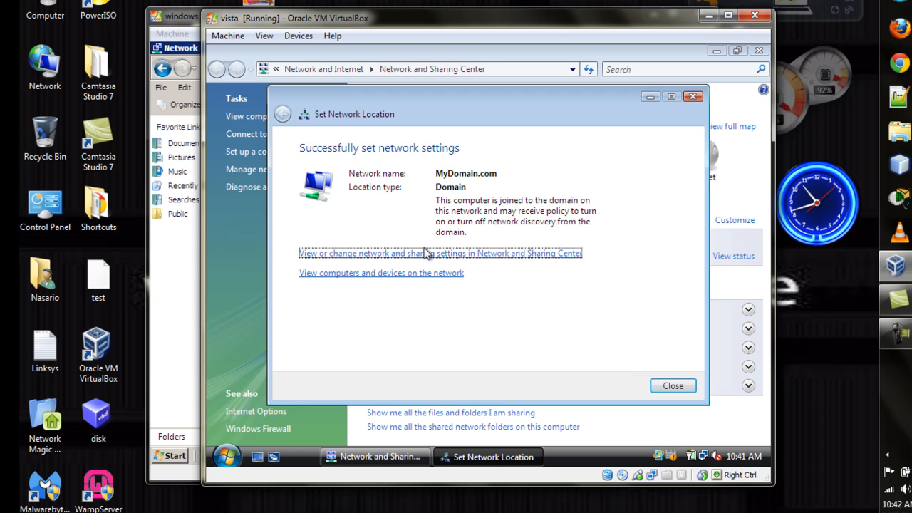
{"action": "left_click", "coordinate": [673, 386]}
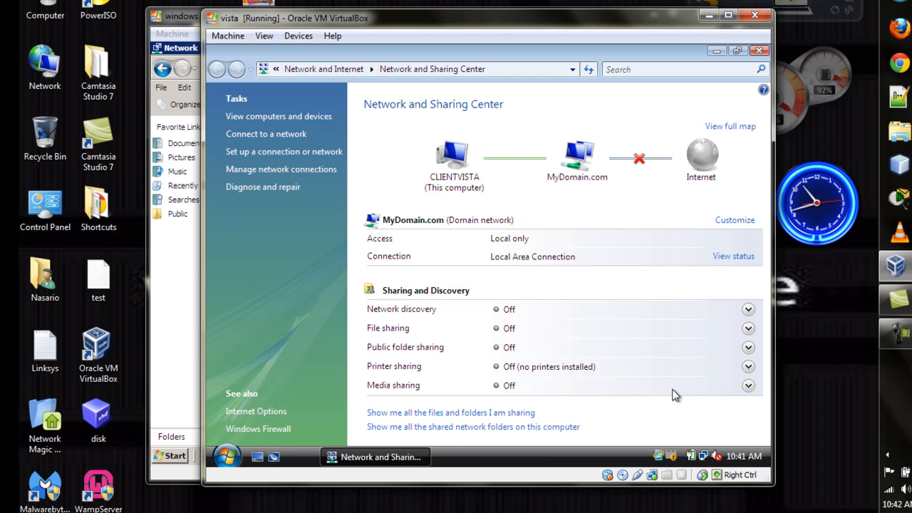
Turn on network discovery for the Vista computer and authorize the change
{"action": "left_click", "coordinate": [748, 309]}
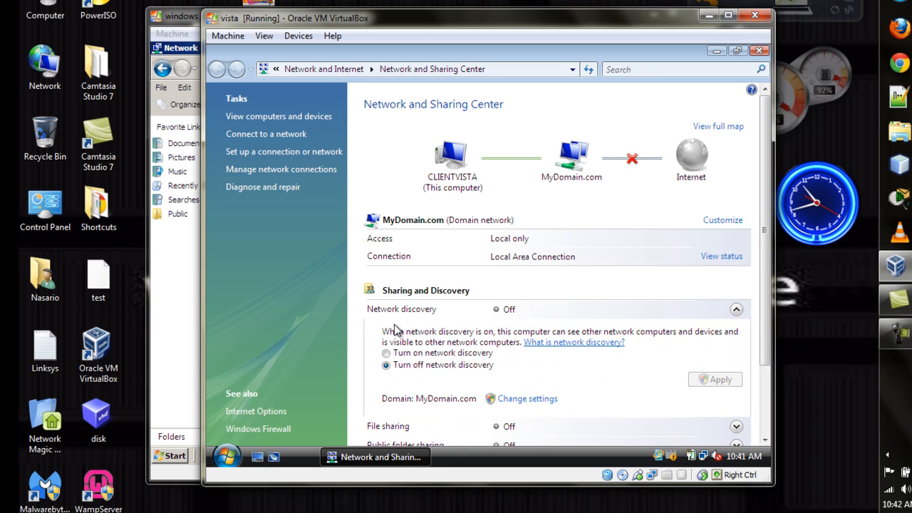
{"action": "left_click", "coordinate": [387, 353]}
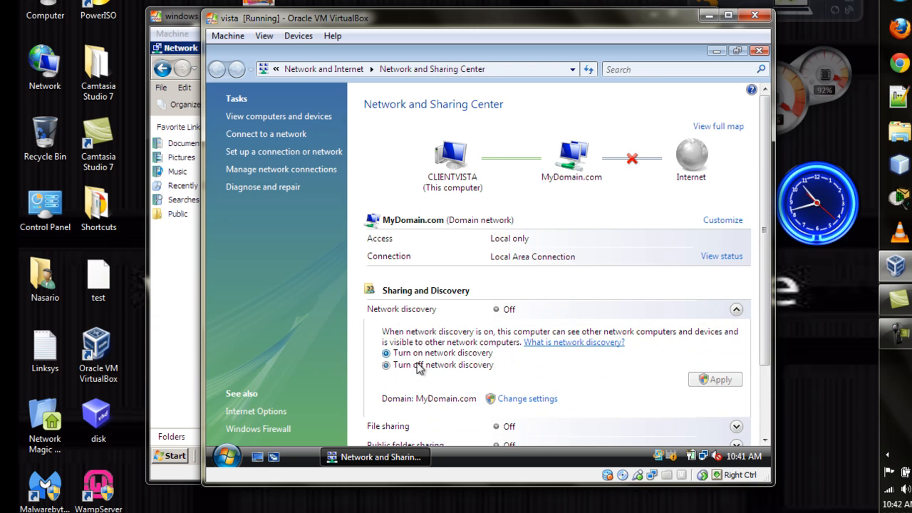
{"action": "left_click", "coordinate": [714, 379]}
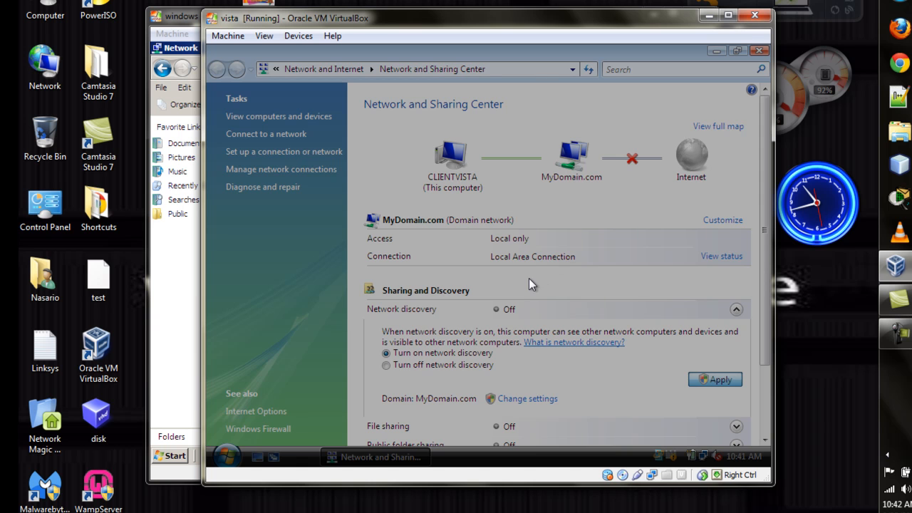
{"action": "left_click", "coordinate": [523, 283]}
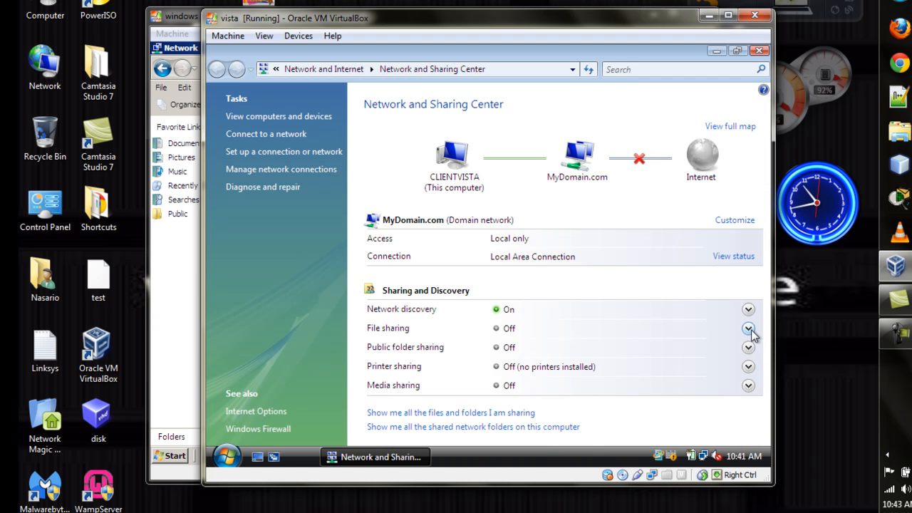
Turn on file sharing for the Vista computer and apply the change
{"action": "left_click", "coordinate": [748, 329]}
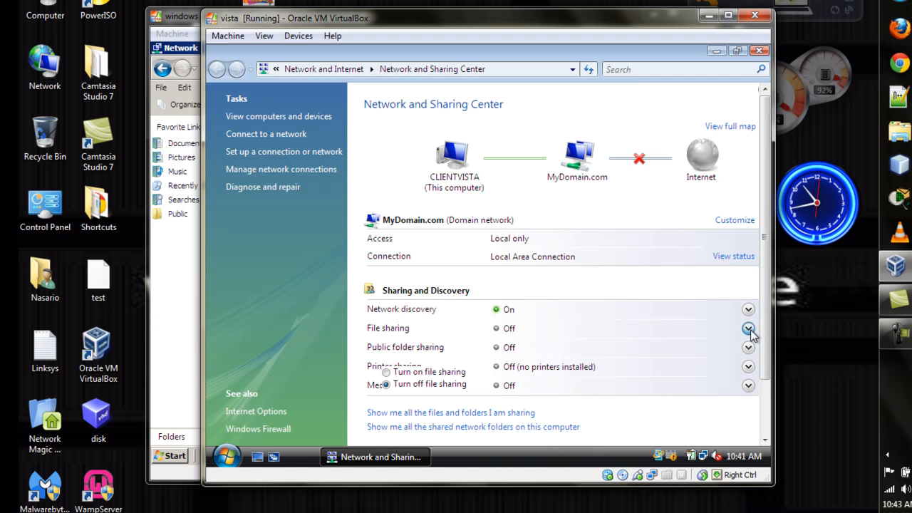
{"action": "left_click", "coordinate": [385, 372]}
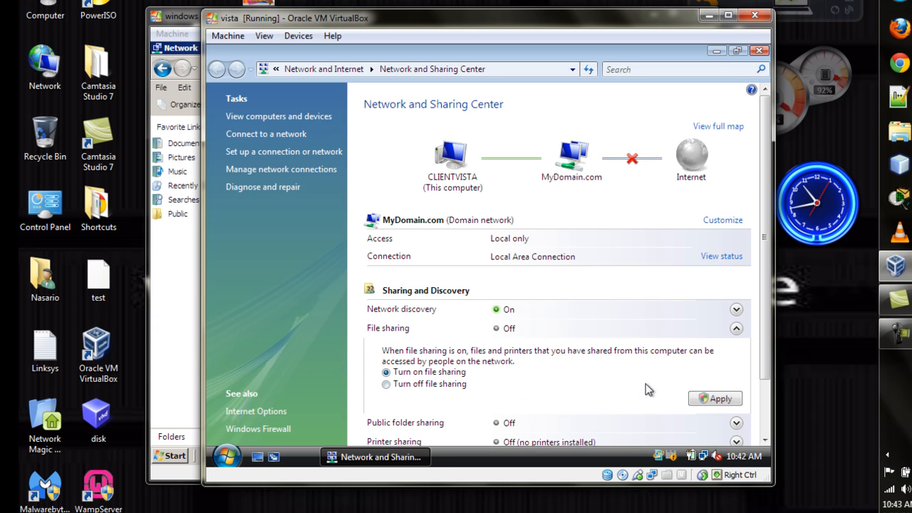
{"action": "left_click", "coordinate": [709, 398]}
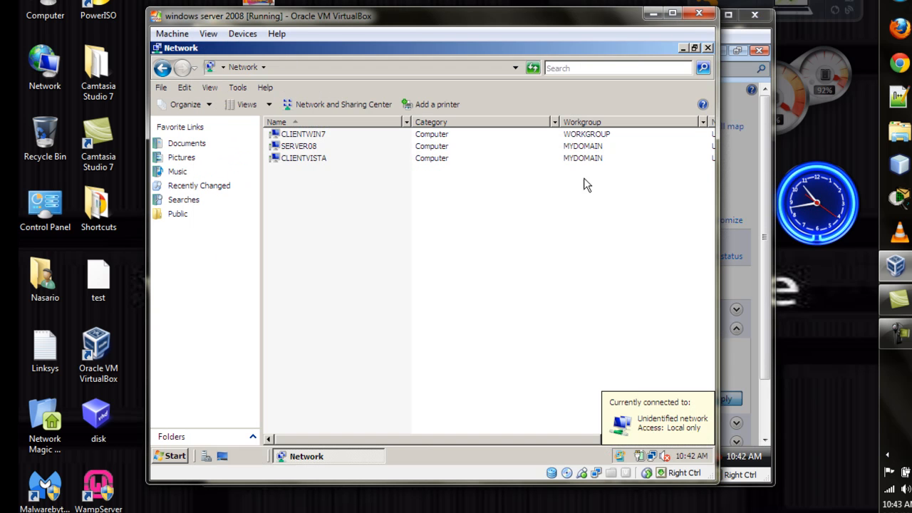
Examine the CLIENTVISTA and SERVER08 entries in the server's network computer list
{"action": "left_click", "coordinate": [520, 161]}
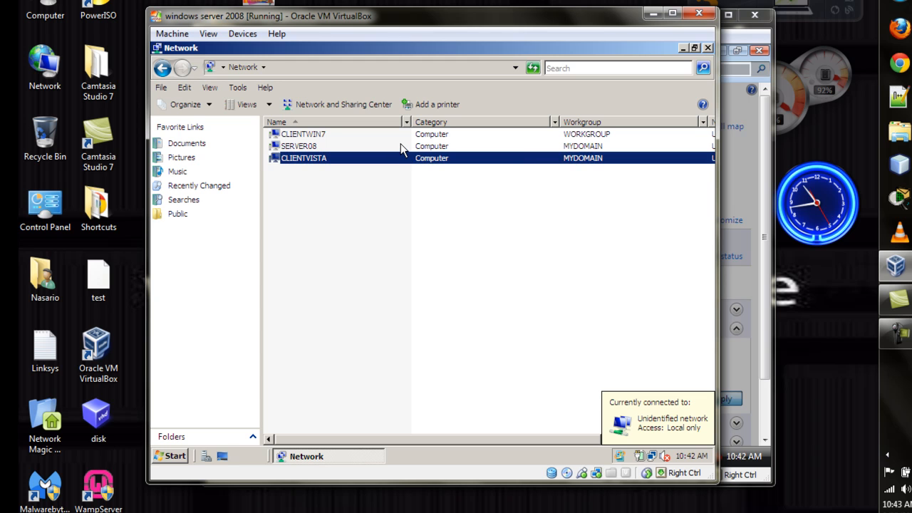
{"action": "left_click", "coordinate": [401, 146]}
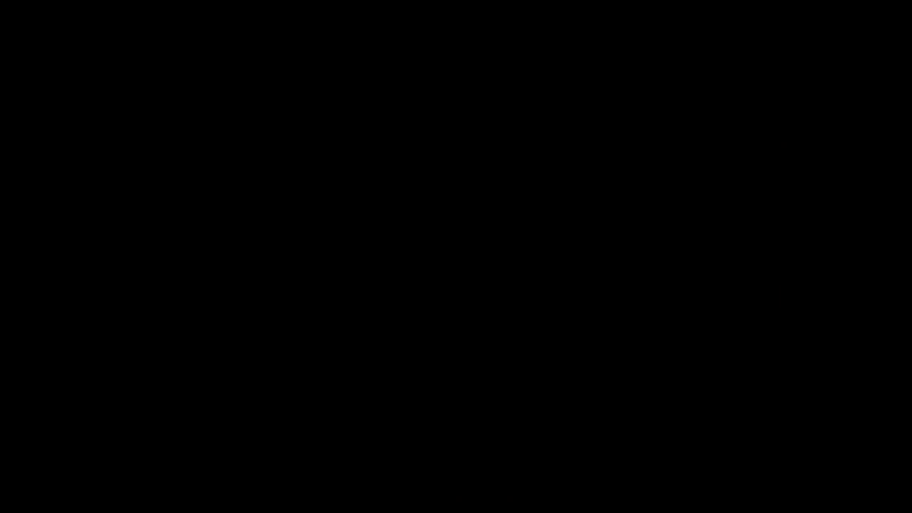